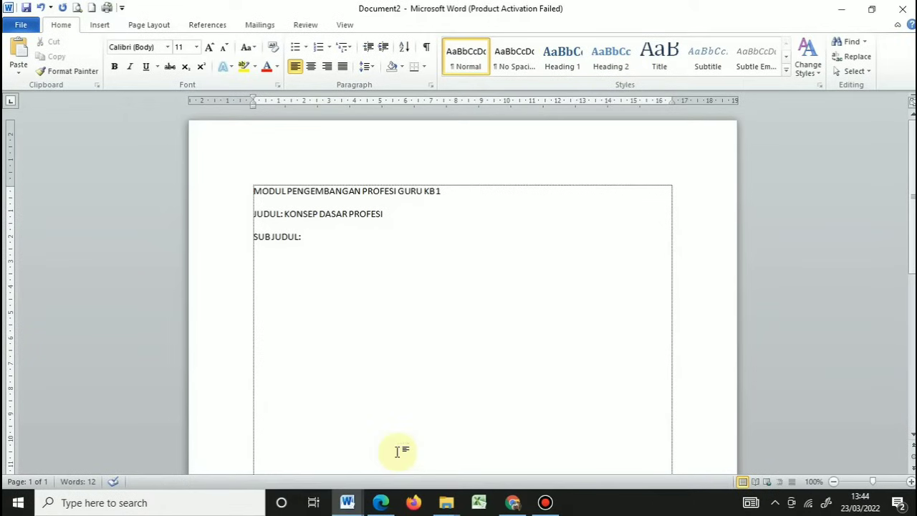
Add "Pengertian Profesi" below the SUB JUDUL line as item 1 of a numbered list and start item 2.
type("Pengertian Profesi")
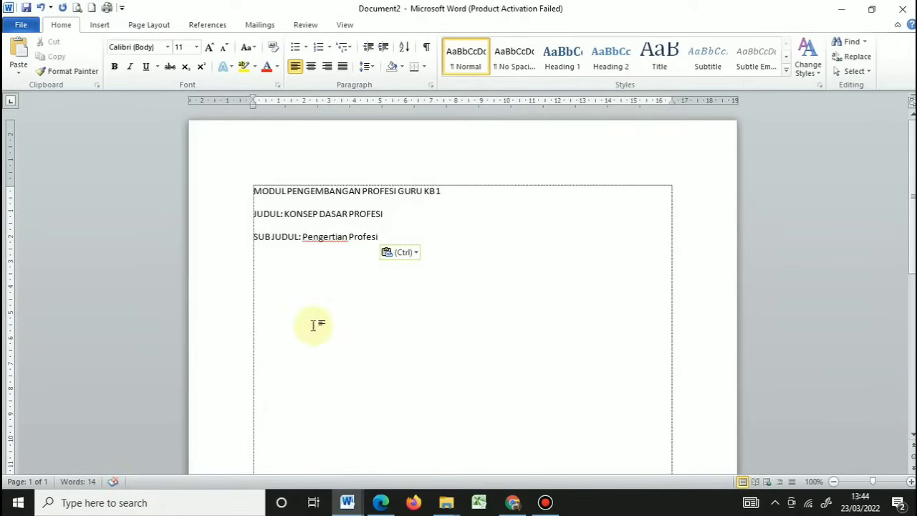
left_click(303, 237)
key("Return")
type("1.")
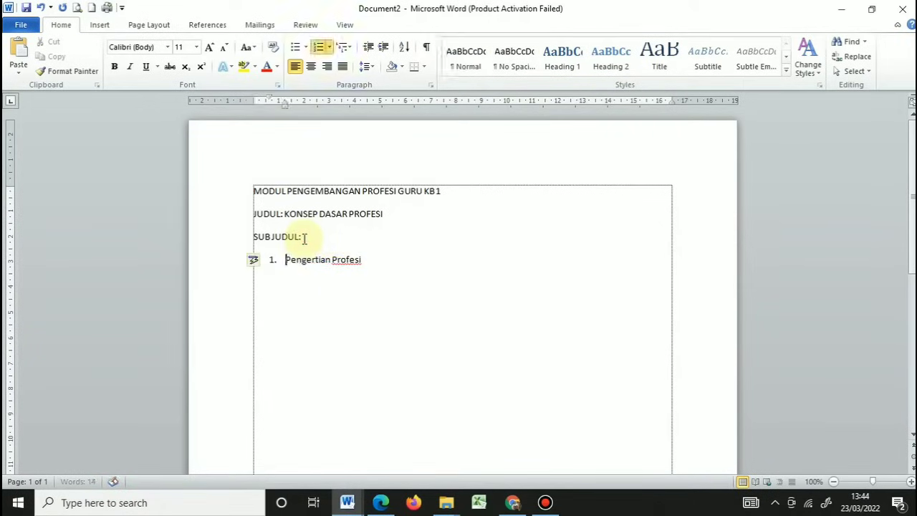
left_click(371, 262)
key("Return")
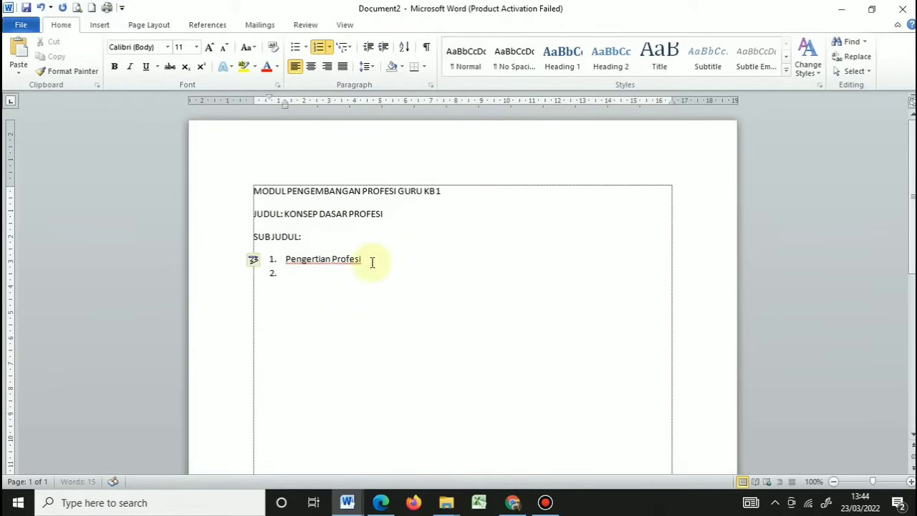
Copy "istilaj-istilah yang terkait dengan Profesi" from the KB 1 KONSEP DASAR PROFESI PDF in Edge into item 2 of Word's Document2.
mouse_move(382, 503)
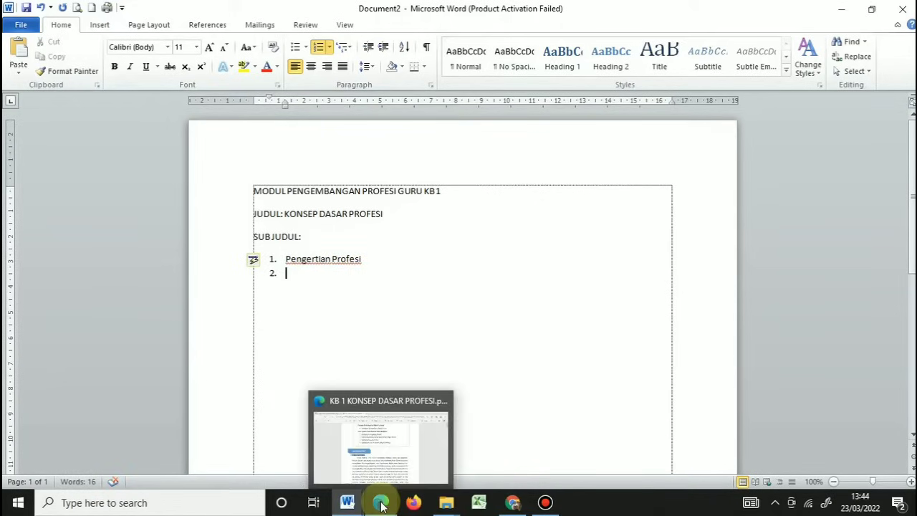
left_click(396, 452)
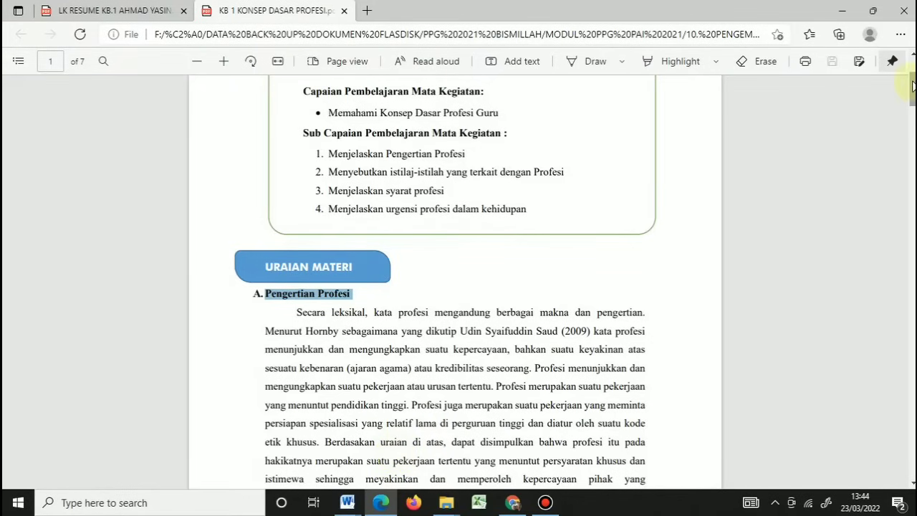
scroll(913, 86, "down", 2)
scroll(913, 86, "up", 2)
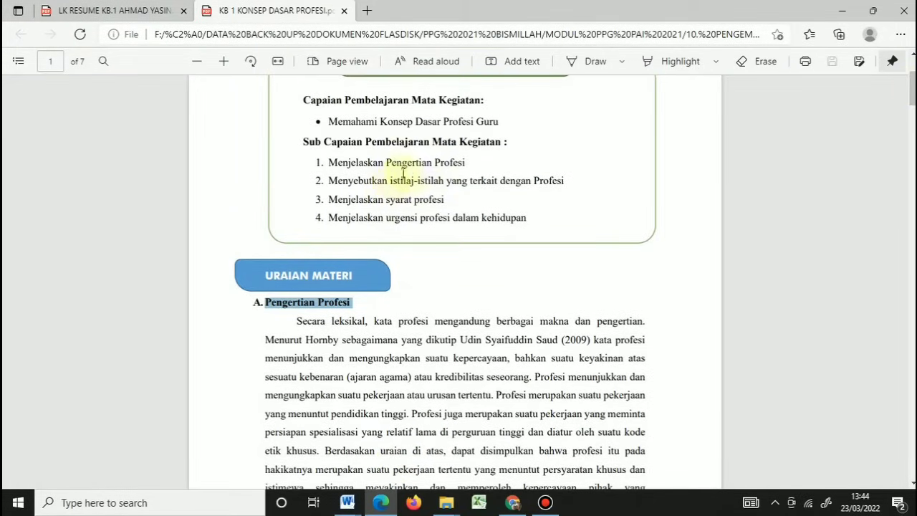
left_click_drag(389, 181, 558, 183)
key("ctrl+c")
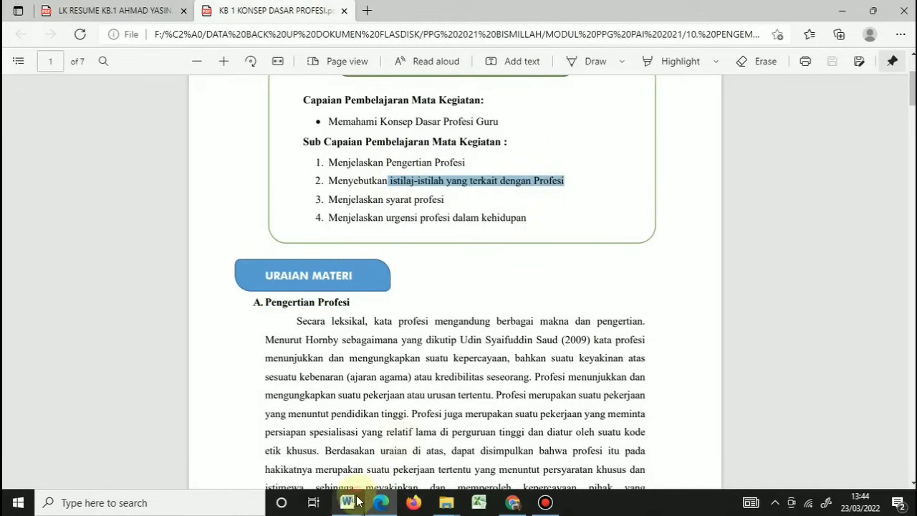
mouse_move(358, 501)
left_click(409, 443)
key("ctrl+v")
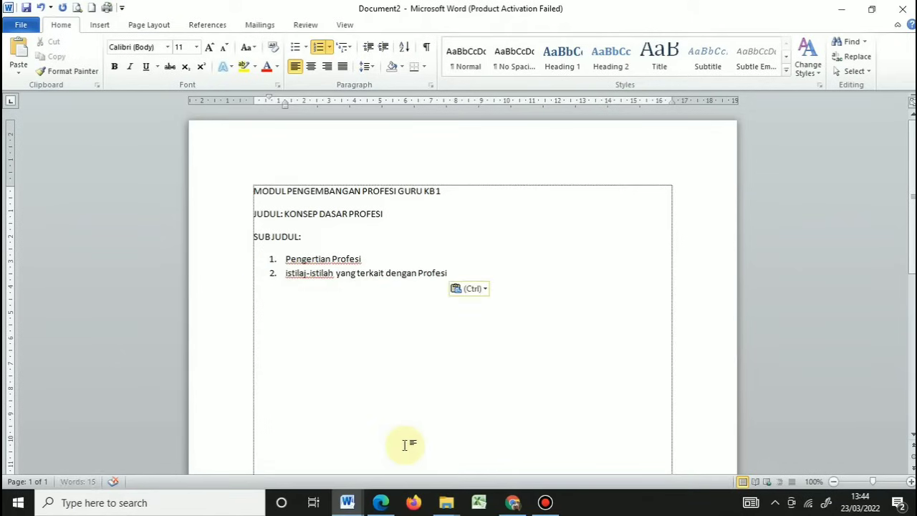
Correct "istilaj" to "istilah" in item 2 and start a new list line after it.
left_click(306, 274)
type("h-")
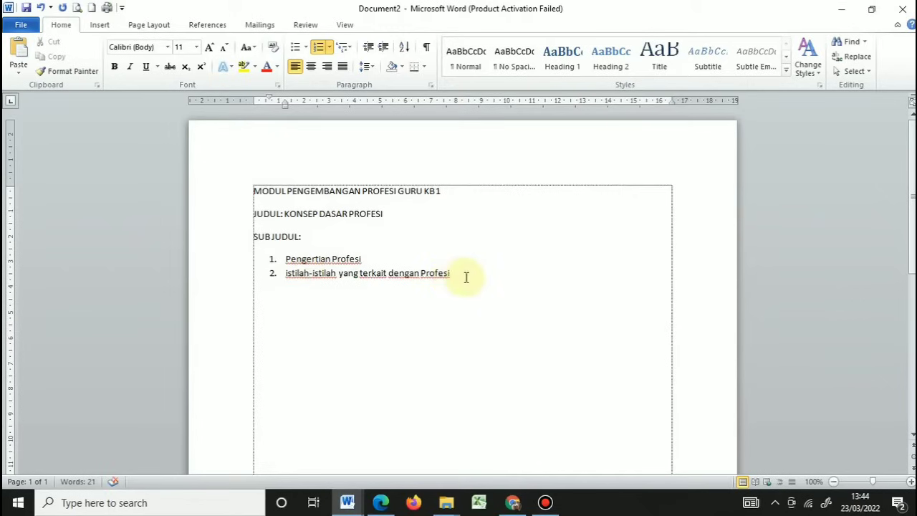
left_click(466, 277)
key("Return")
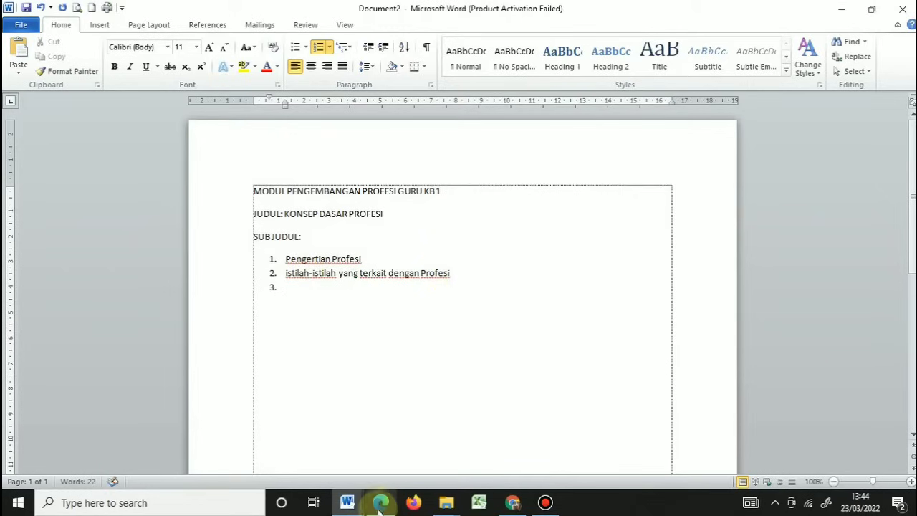
Find the terms in section B of the PDF in Edge and add "Profesi" in Word as sub-item a under item 2.
mouse_move(380, 501)
left_click(417, 450)
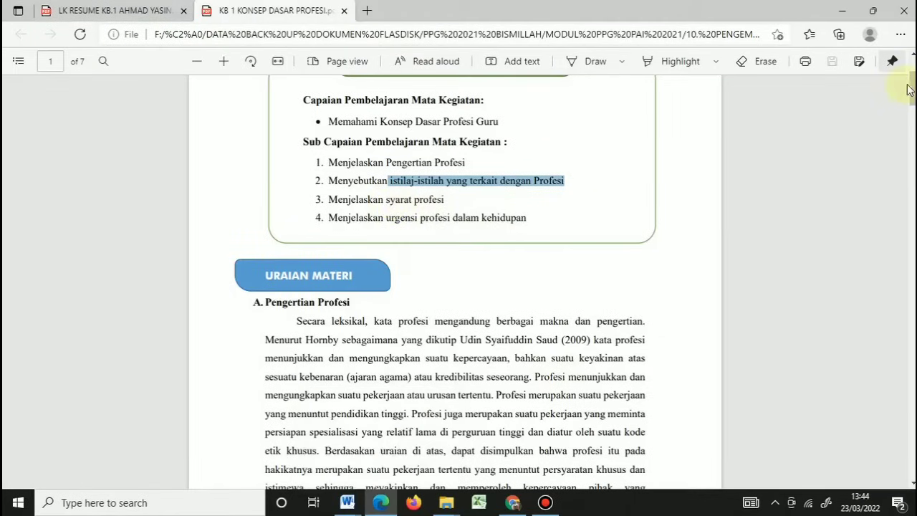
left_click_drag(913, 88, 913, 210)
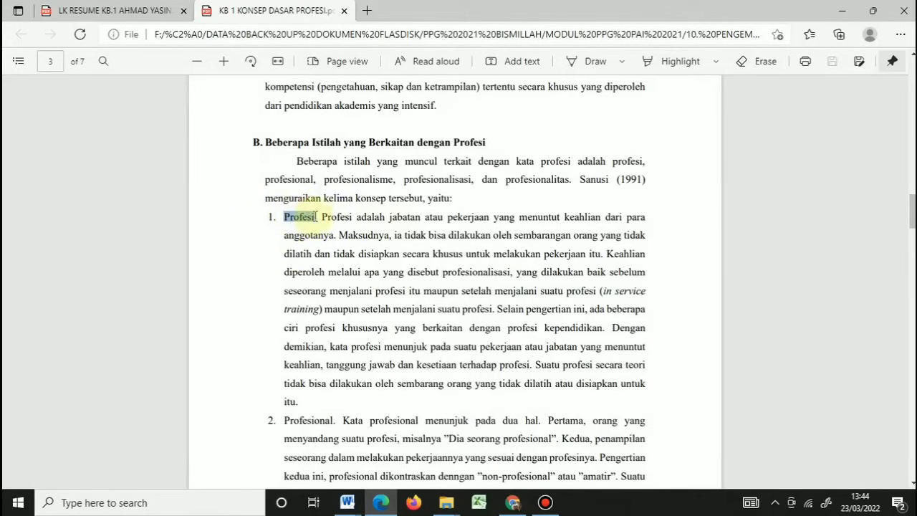
mouse_move(348, 501)
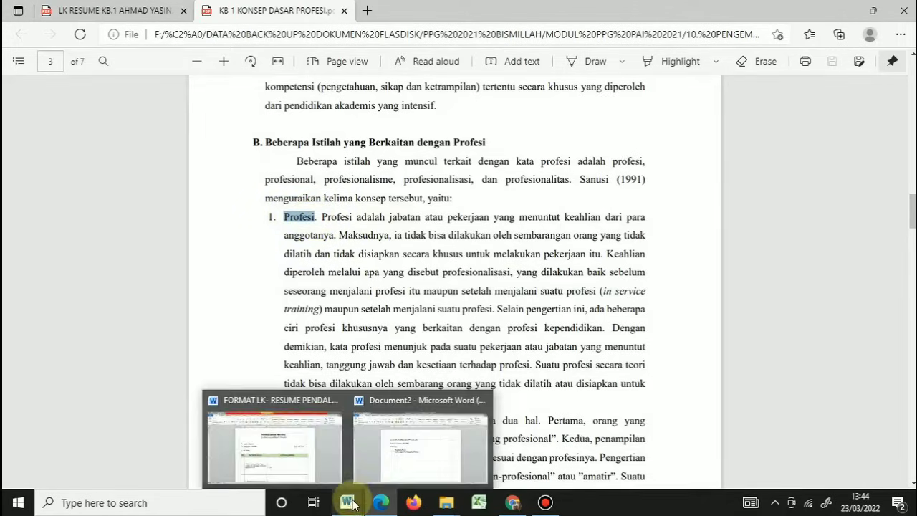
left_click(412, 462)
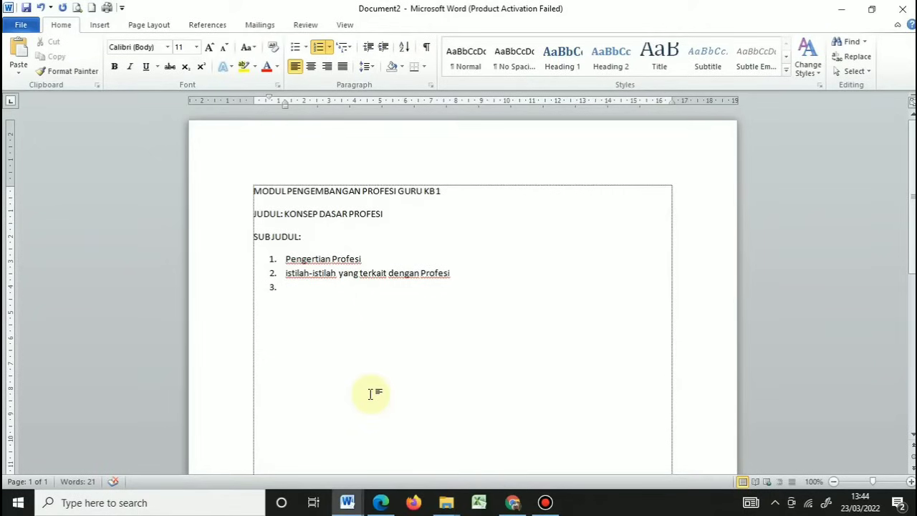
key("BackSpace")
type("a.")
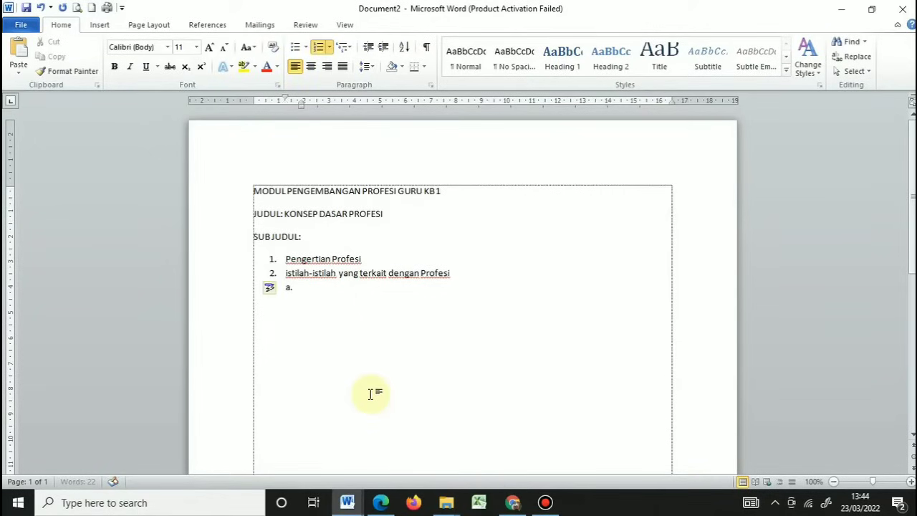
type("Profesi")
key("Return")
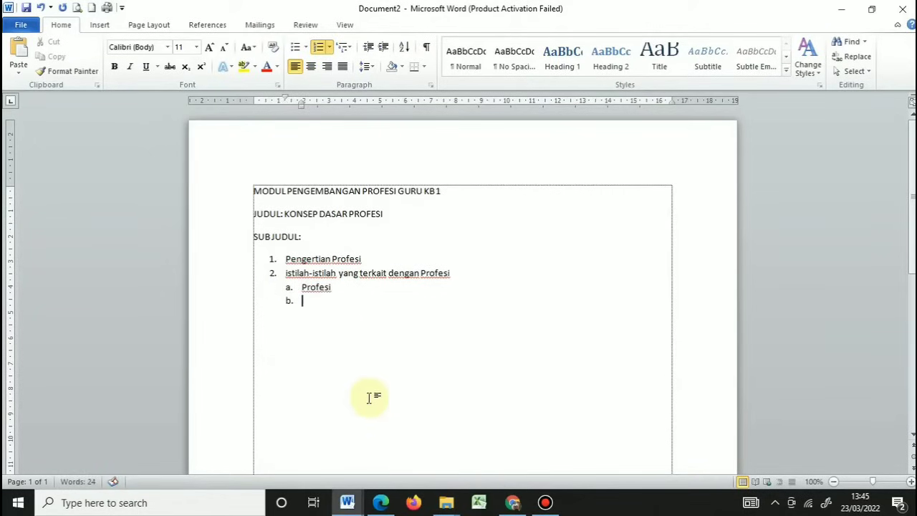
Copy the term "Profesional." from section B of the PDF in Edge into sub-item b in Word and start sub-item c.
left_click(382, 503)
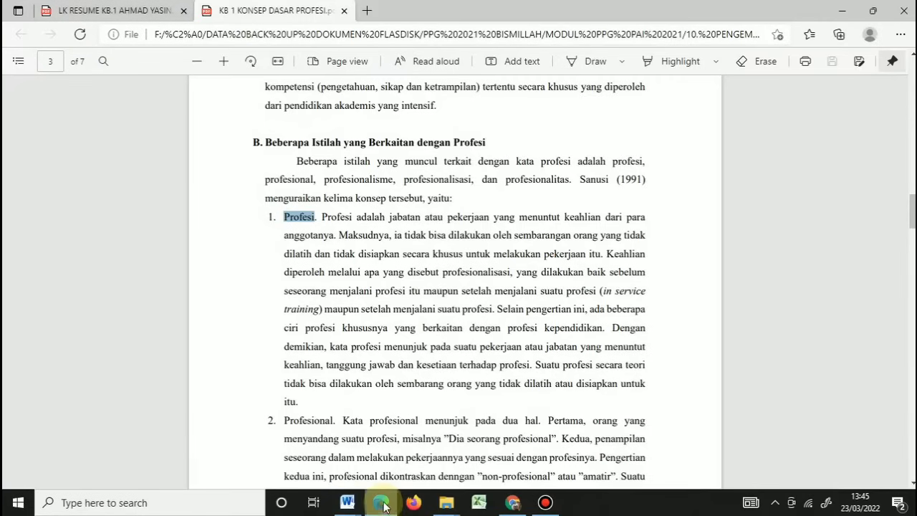
left_click_drag(284, 421, 328, 421)
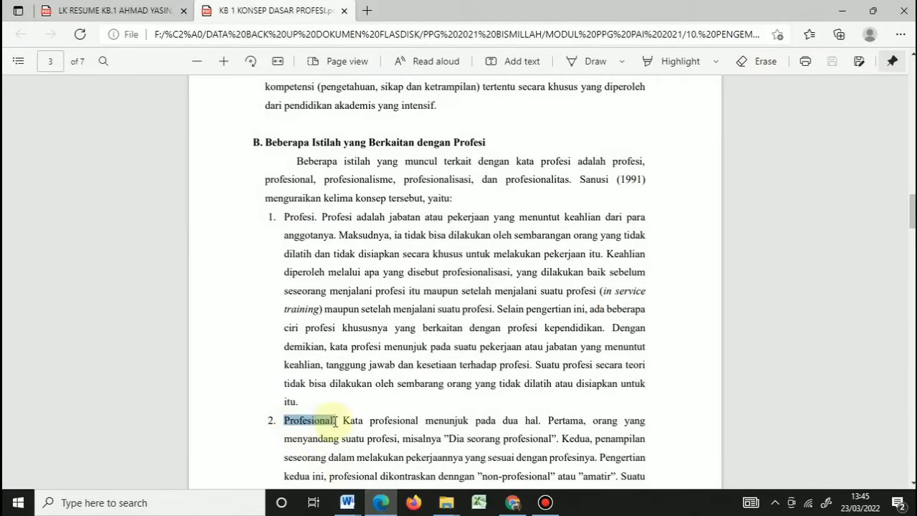
key("ctrl+c")
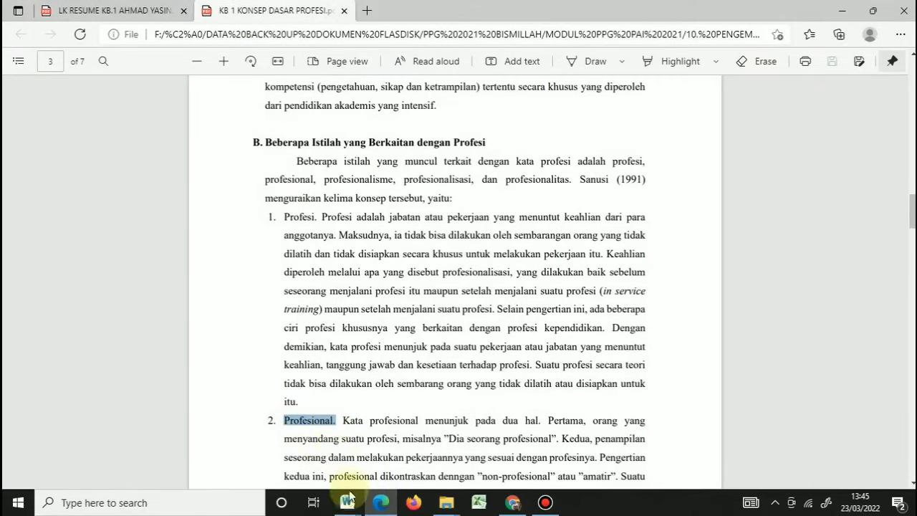
mouse_move(345, 500)
left_click(416, 436)
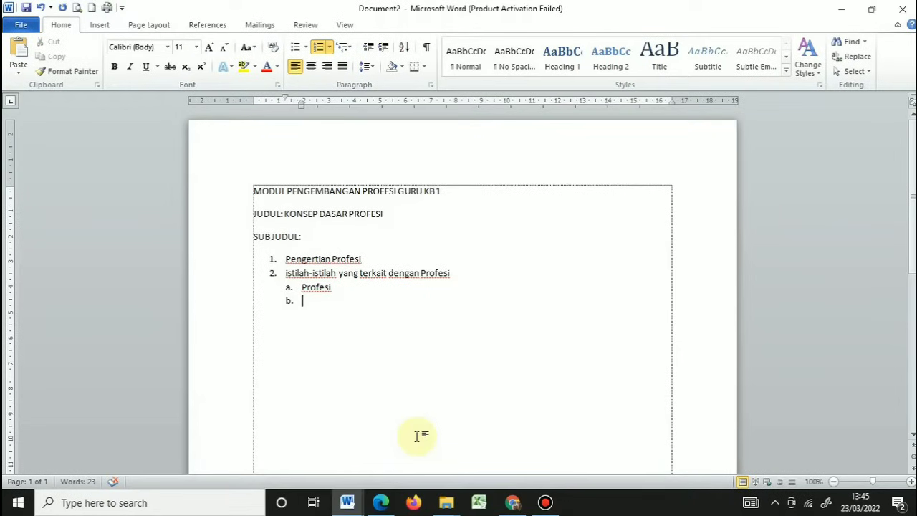
key("ctrl+v")
key("Return")
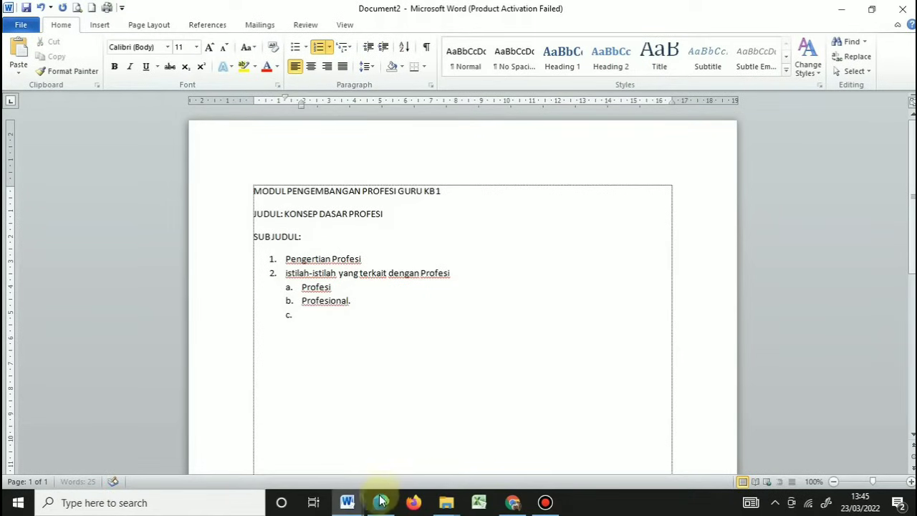
Copy the term "Profesionalisme" from page 4 of the PDF in Edge into sub-item c in Word and start sub-item d.
mouse_move(380, 502)
left_click(390, 470)
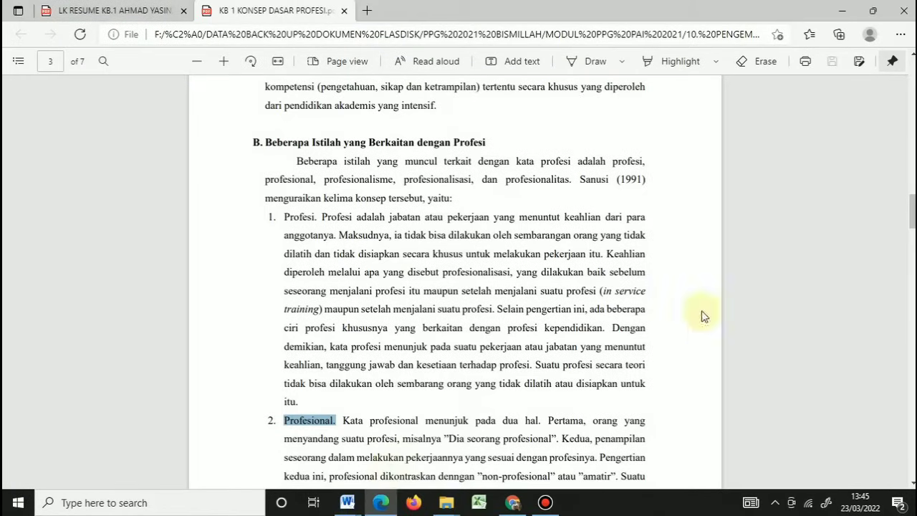
scroll(702, 313, "down", 3)
scroll(792, 243, "down", 6)
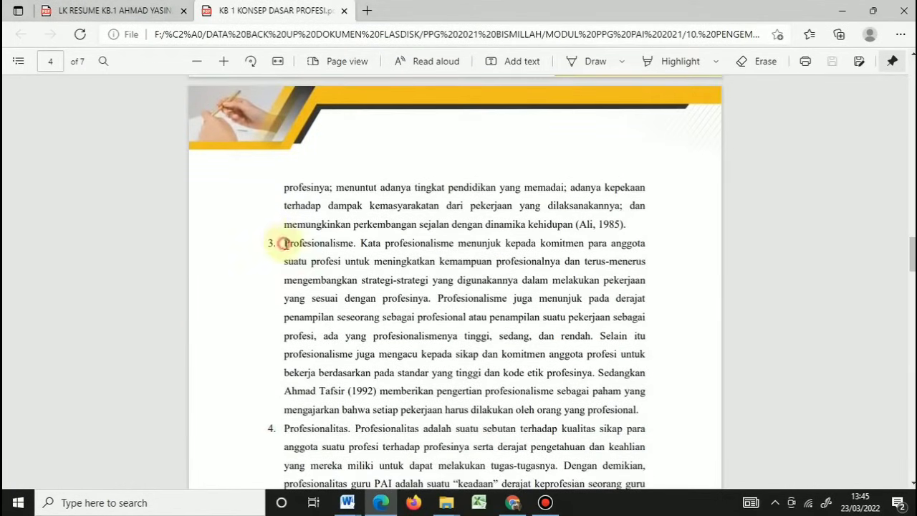
left_click_drag(285, 243, 346, 245)
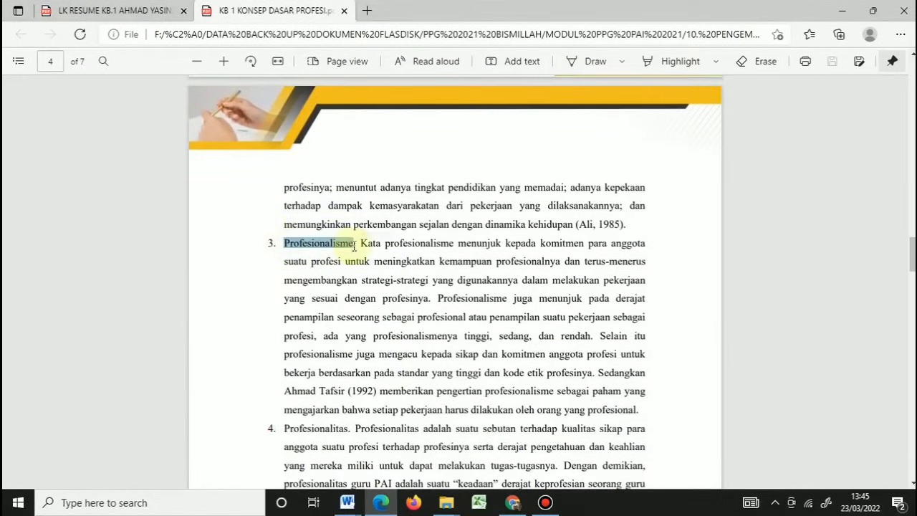
mouse_move(347, 502)
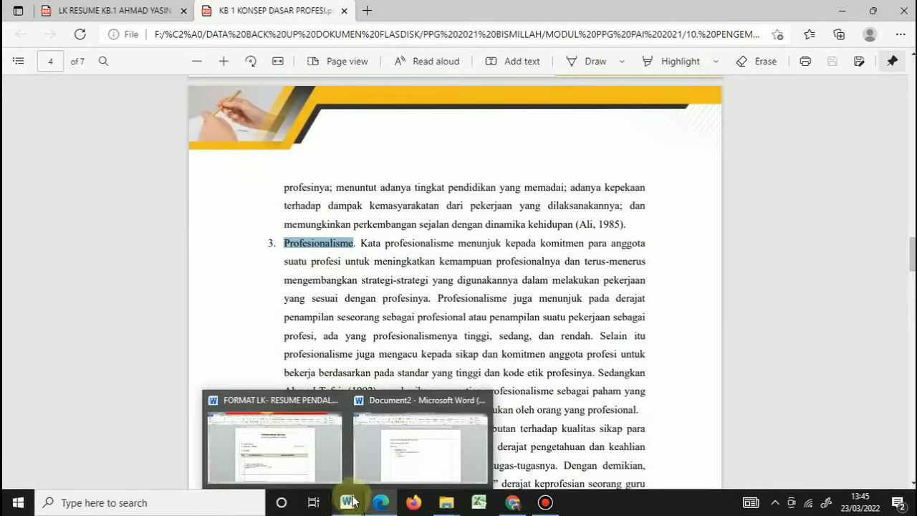
left_click(414, 448)
key("ctrl+v")
key("Return")
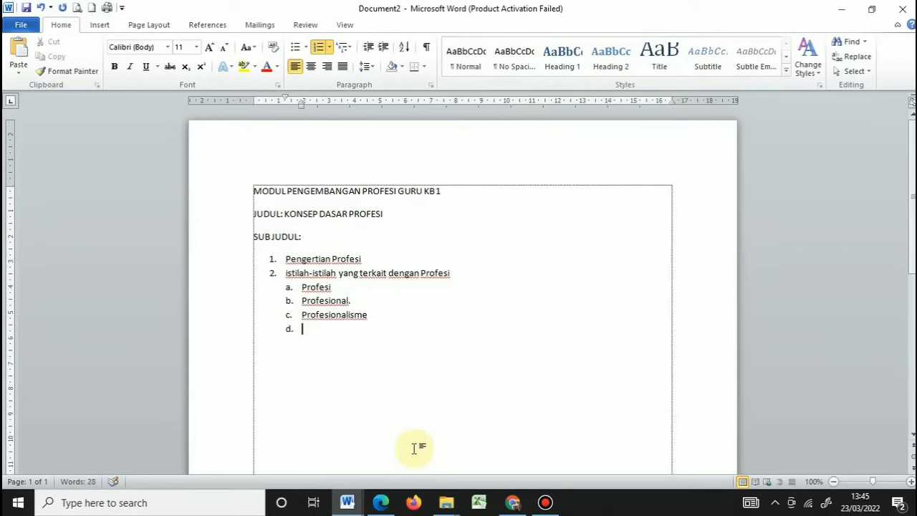
Copy the term "Profesionalitas" from page 4 of the PDF in Edge into sub-item d in Word and start sub-item e.
left_click(382, 504)
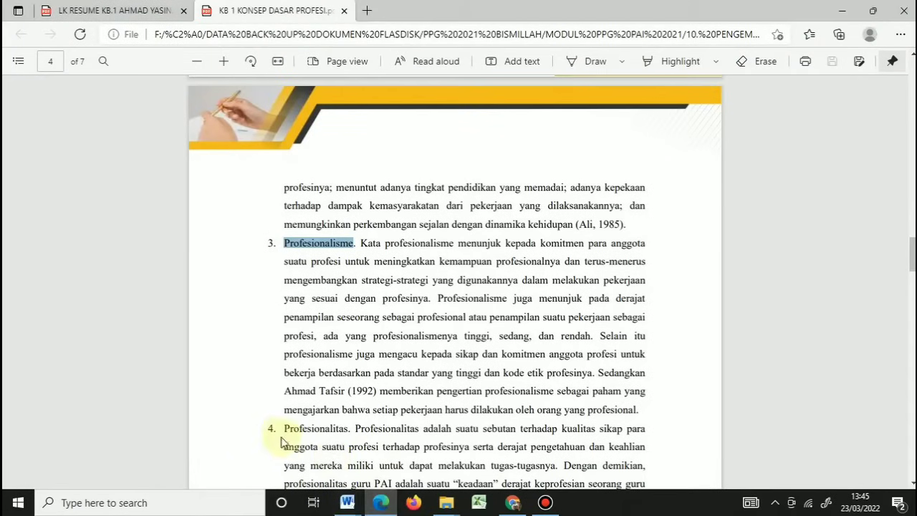
left_click_drag(285, 428, 348, 428)
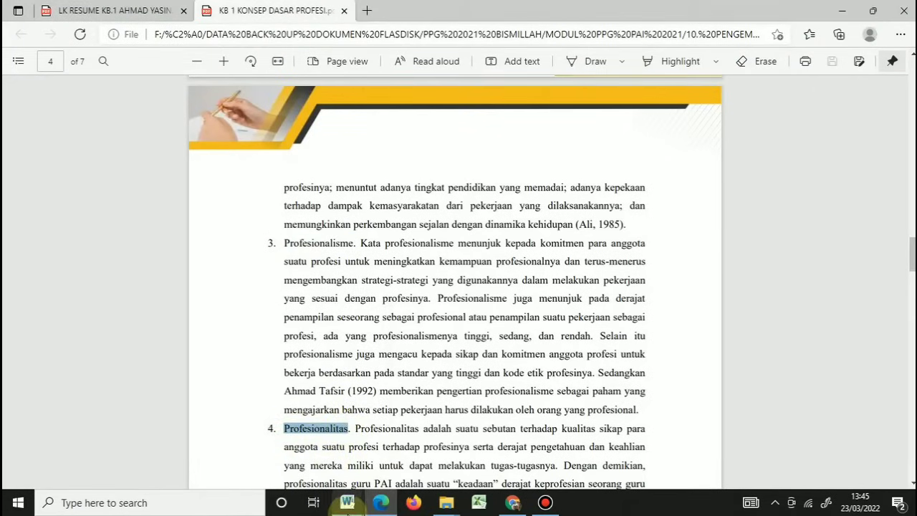
mouse_move(347, 502)
left_click(385, 472)
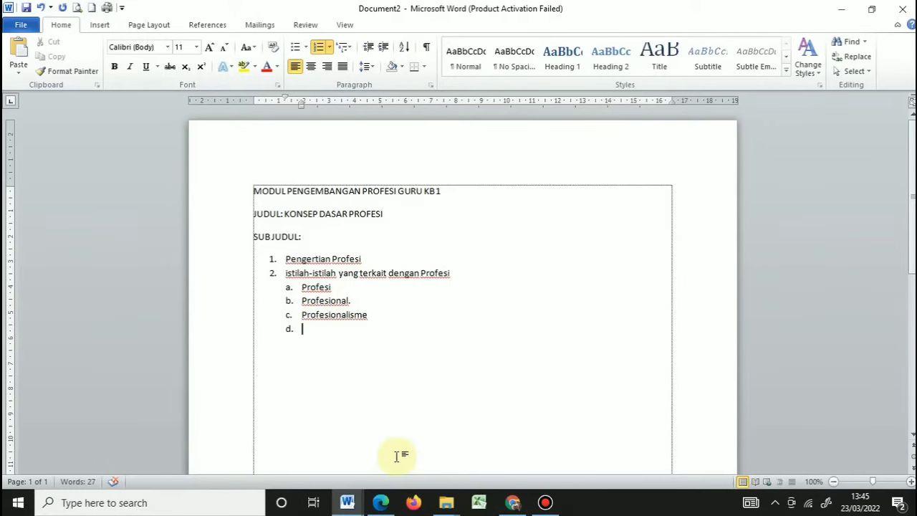
key("ctrl+v")
key("Return")
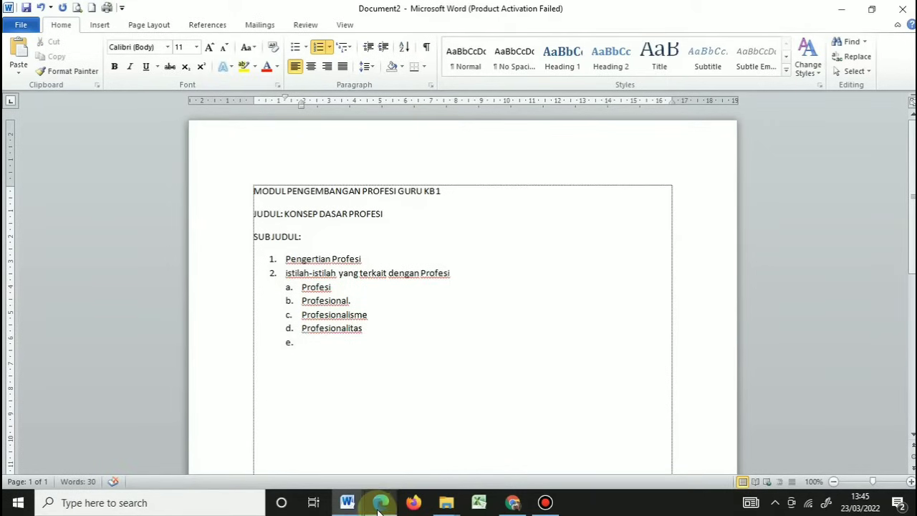
Copy the term "Profesionalisasi." from the PDF in Edge into sub-item e in Word and start an unlettered line below it for item 3.
mouse_move(380, 502)
left_click(387, 439)
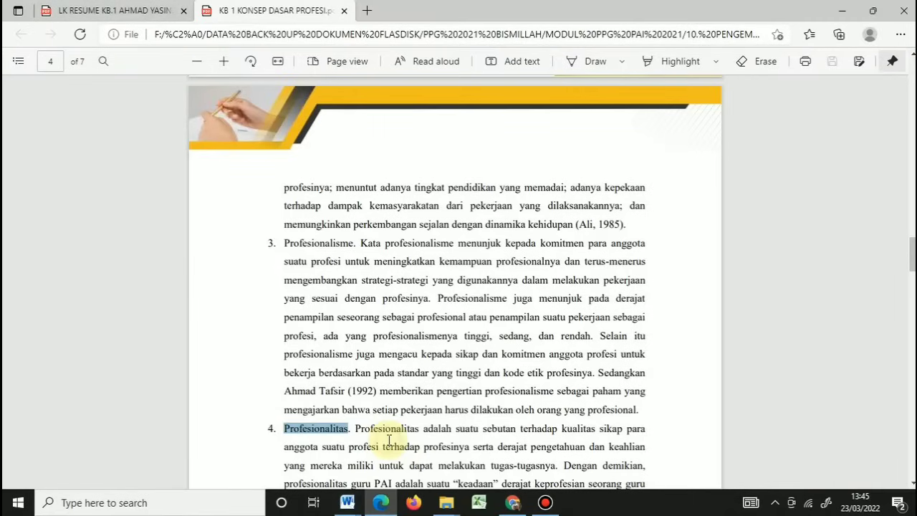
scroll(913, 293, "down", 5)
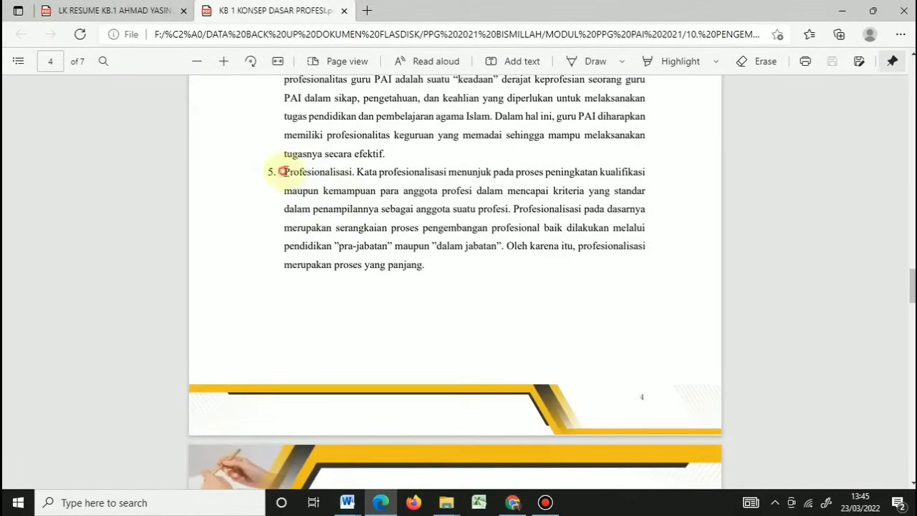
mouse_move(337, 173)
left_mouse_down()
mouse_move(358, 173)
mouse_move(350, 175)
left_mouse_up()
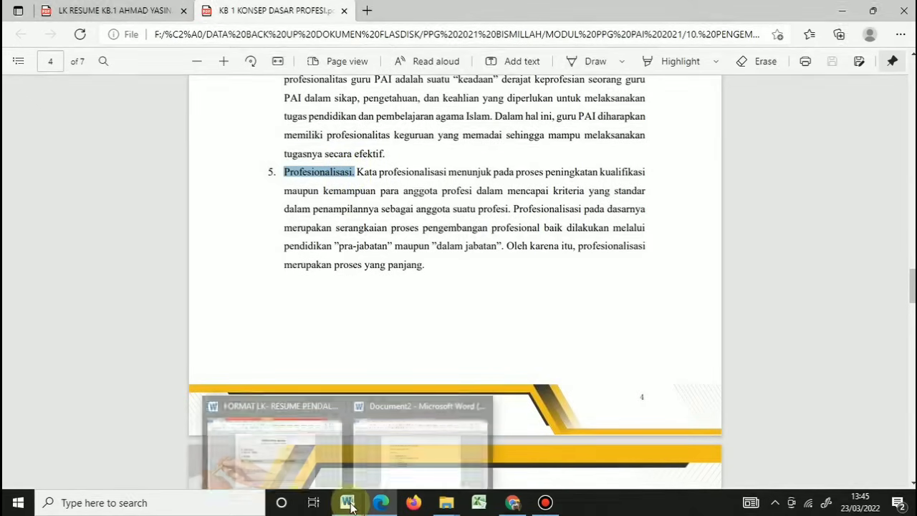
mouse_move(348, 500)
left_click(398, 457)
key("ctrl+v")
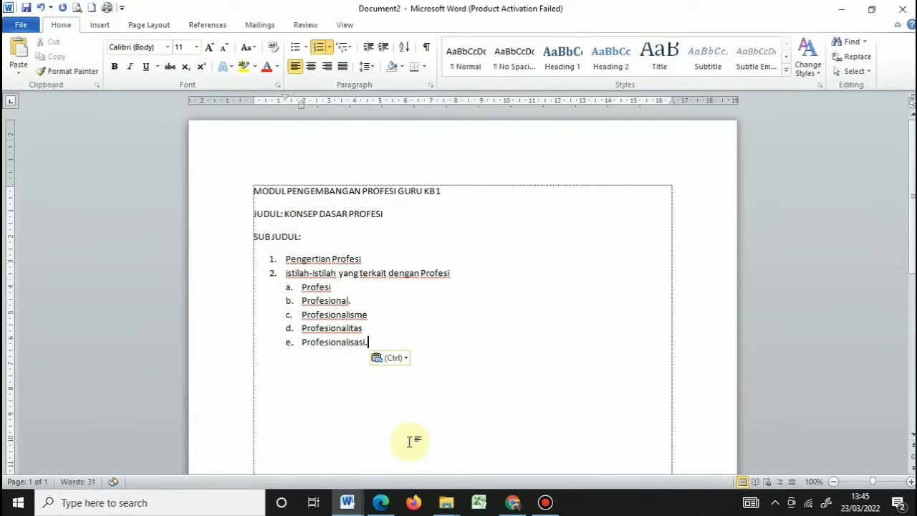
key("Return")
key("BackSpace")
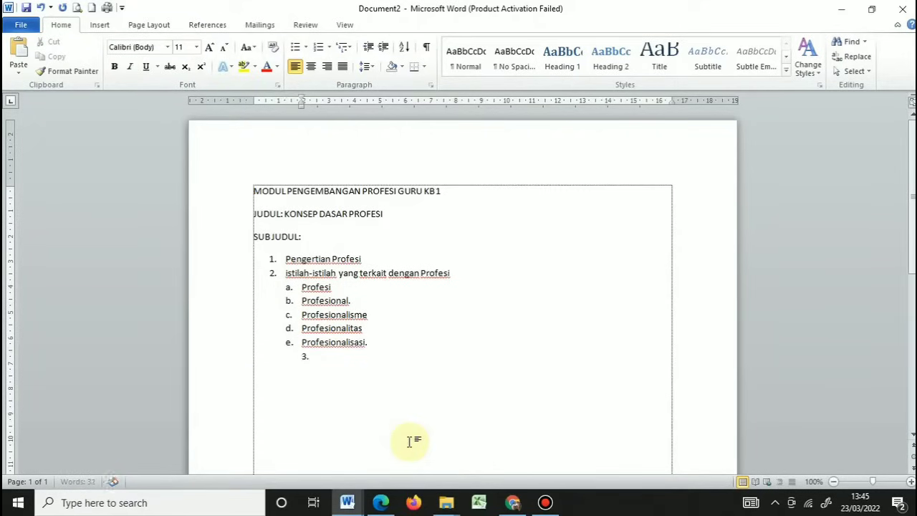
Promote the new line to item 3, copy the heading "Syarat-syarat Profesi" from section C of the PDF in Edge into it in Word, and start item 4.
key("shift+Tab")
left_click(381, 502)
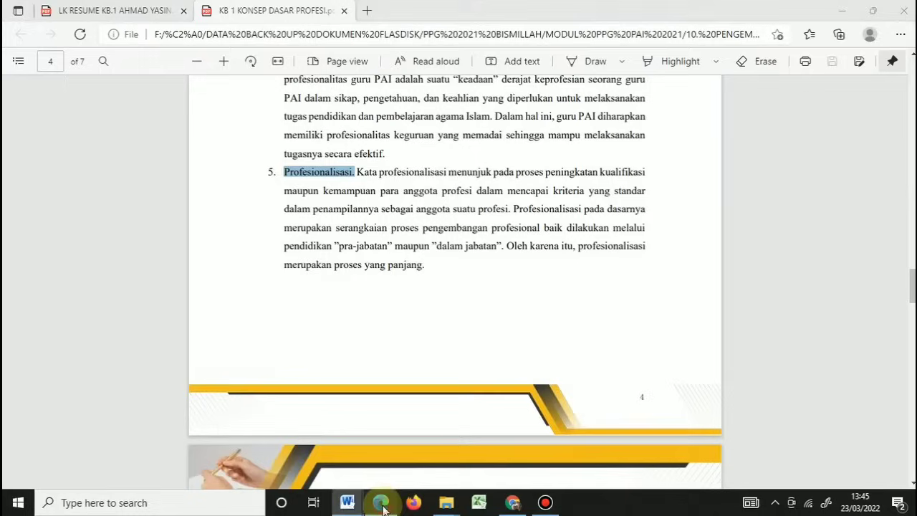
scroll(455, 279, "down", 3)
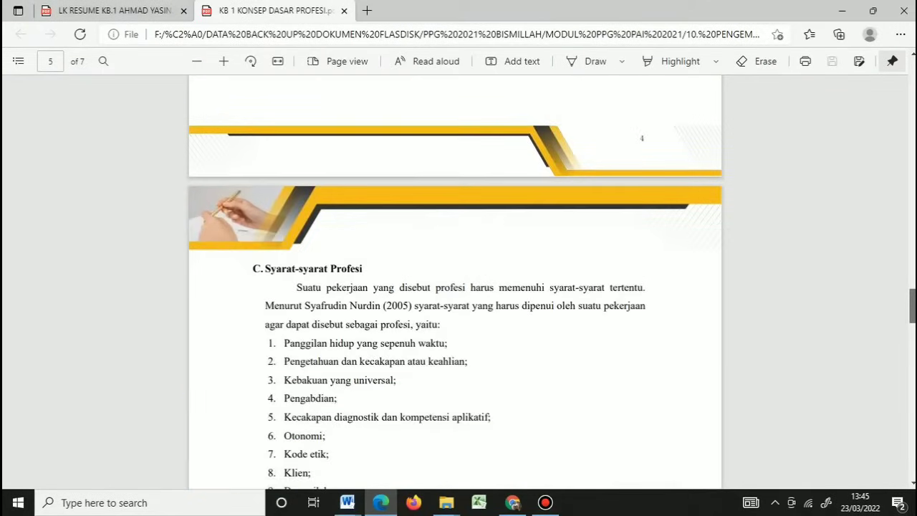
left_click_drag(301, 270, 366, 269)
key("ctrl+c")
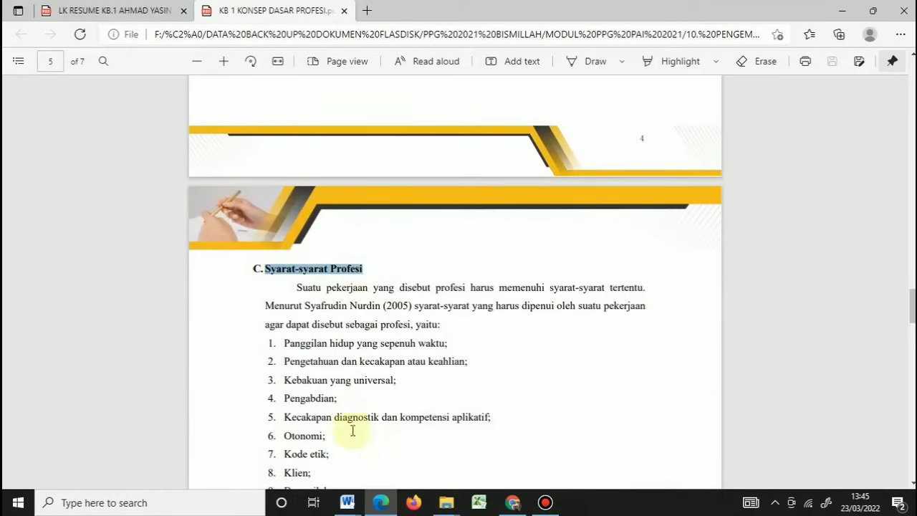
mouse_move(351, 500)
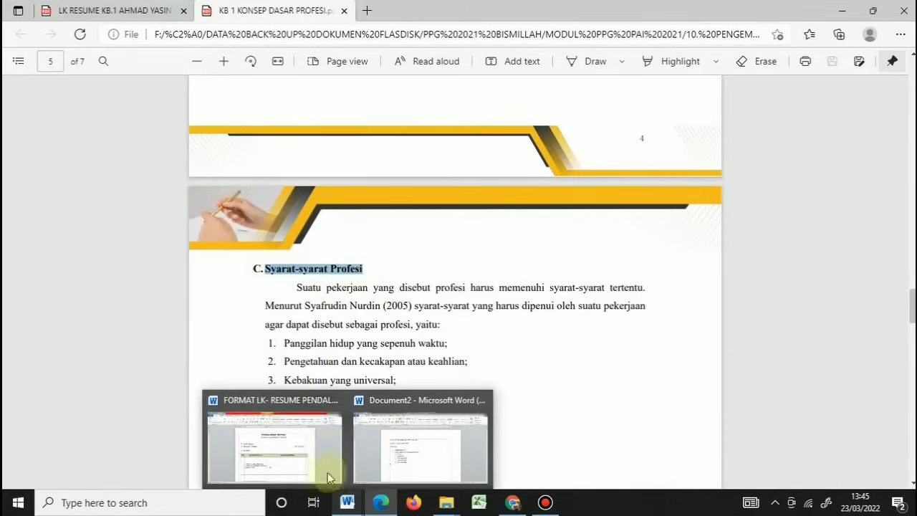
left_click(380, 460)
key("ctrl+v")
key("Return")
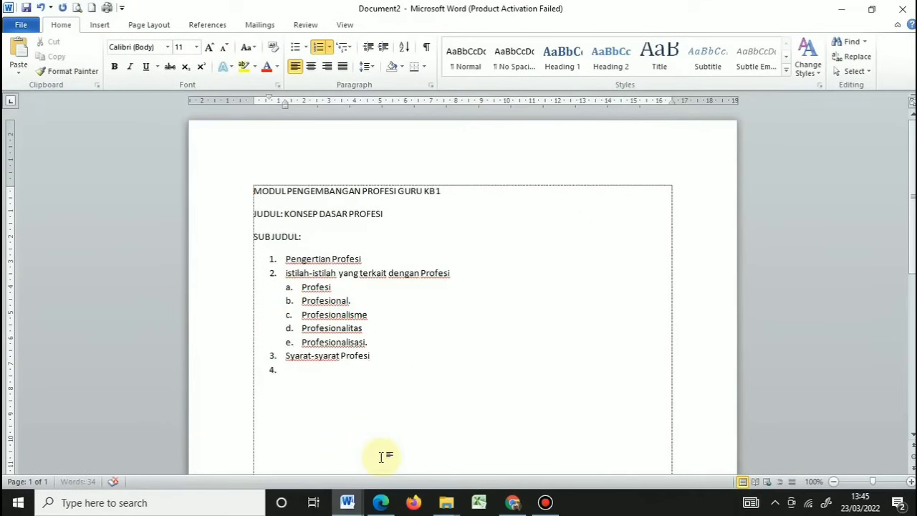
Find the section D heading in the PDF in Edge and enter "Urgensi Profesionalisme dalam Kehidupan" as item 4 in Word.
mouse_move(380, 502)
left_click(390, 453)
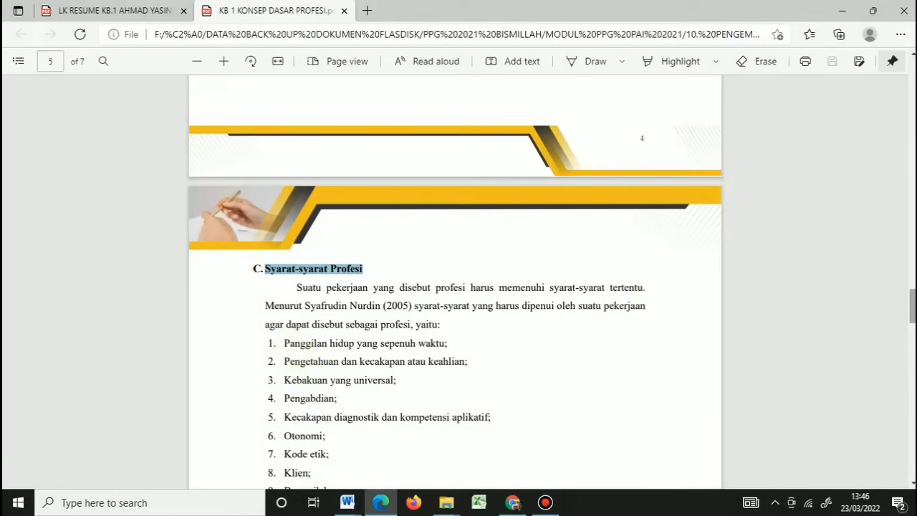
scroll(454, 286, "down", 3)
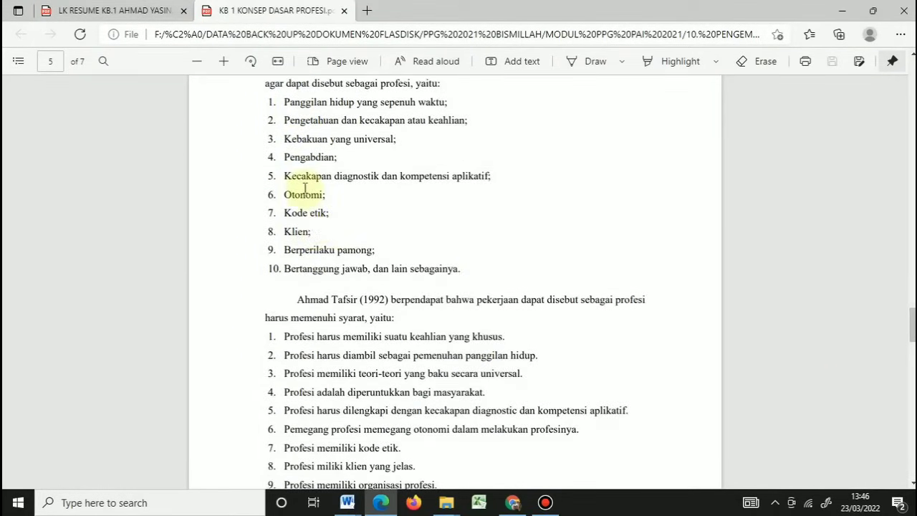
left_click_drag(284, 104, 378, 269)
left_click(654, 269)
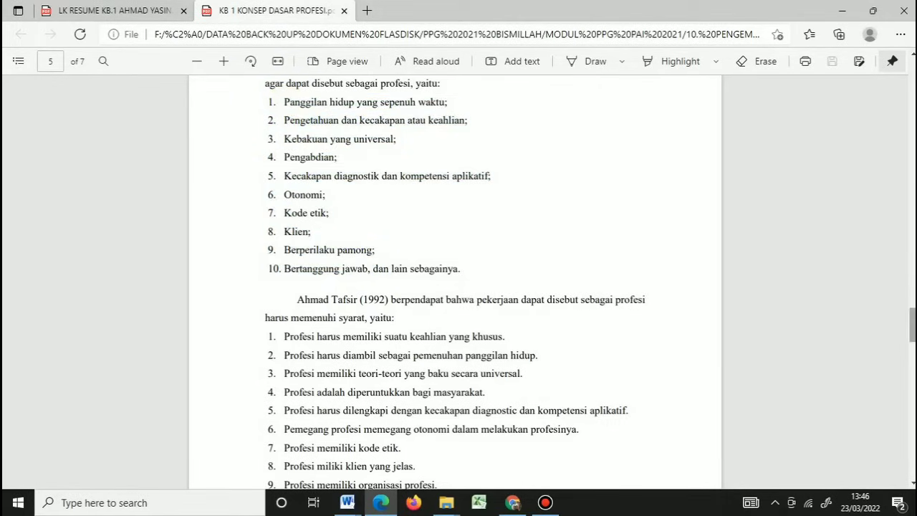
scroll(455, 283, "down", 10)
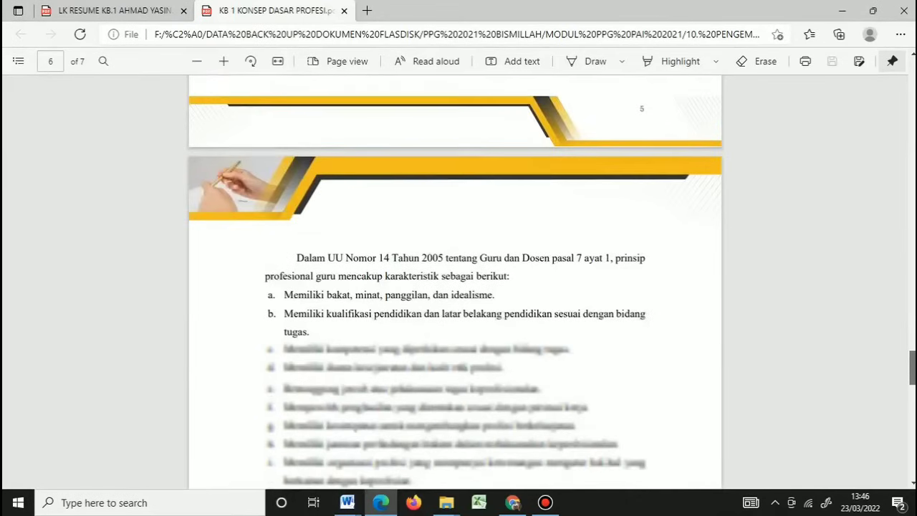
scroll(306, 255, "down", 5)
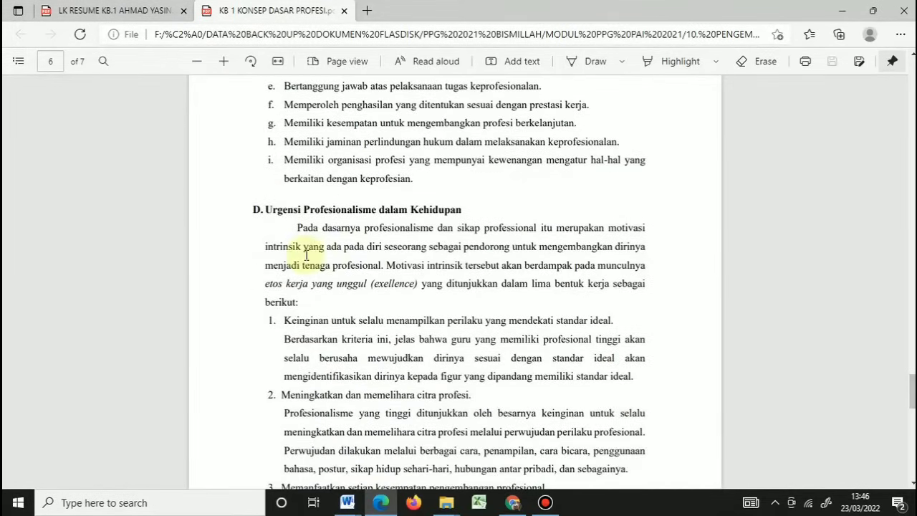
left_click(348, 502)
left_click(404, 447)
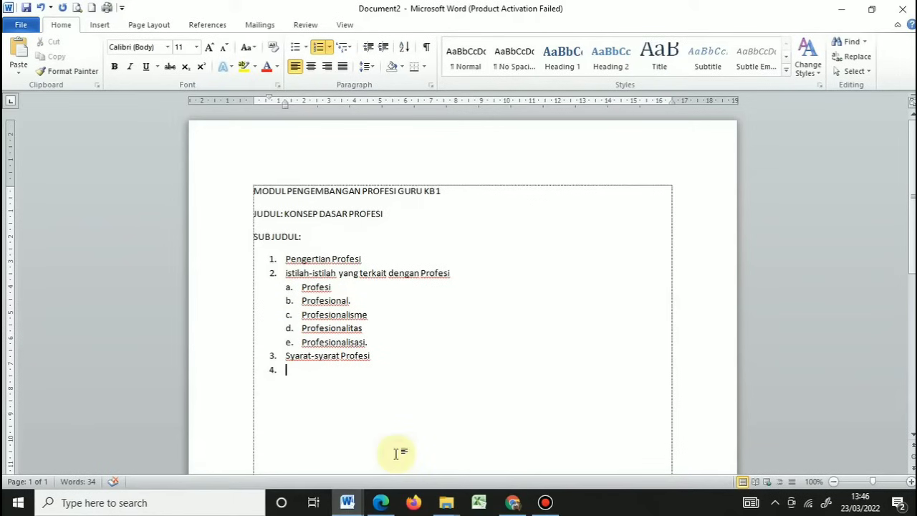
type("Urgensi Profesionalisme dalam Kehidupan")
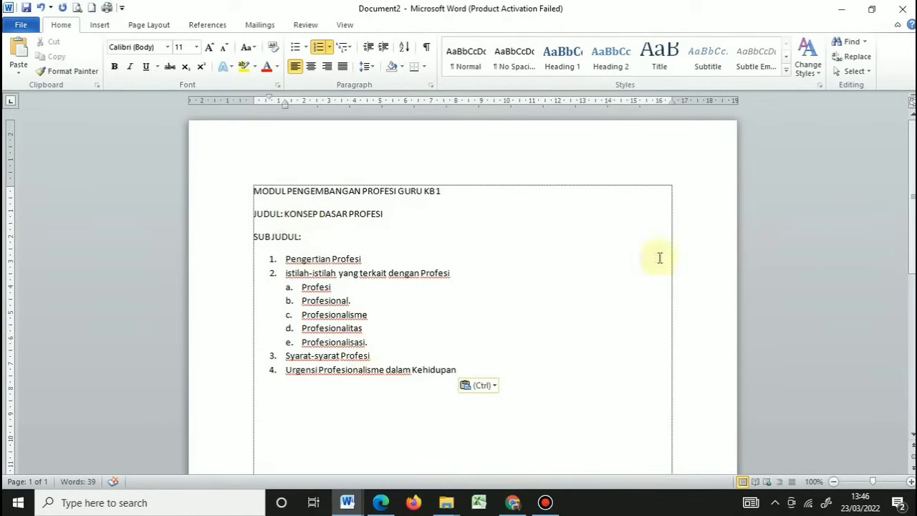
Insert a Horizontal Multi-Level Hierarchy SmartArt graphic on a new unnumbered line below item 4.
scroll(911, 115, "down", 2)
scroll(458, 286, "down", 2)
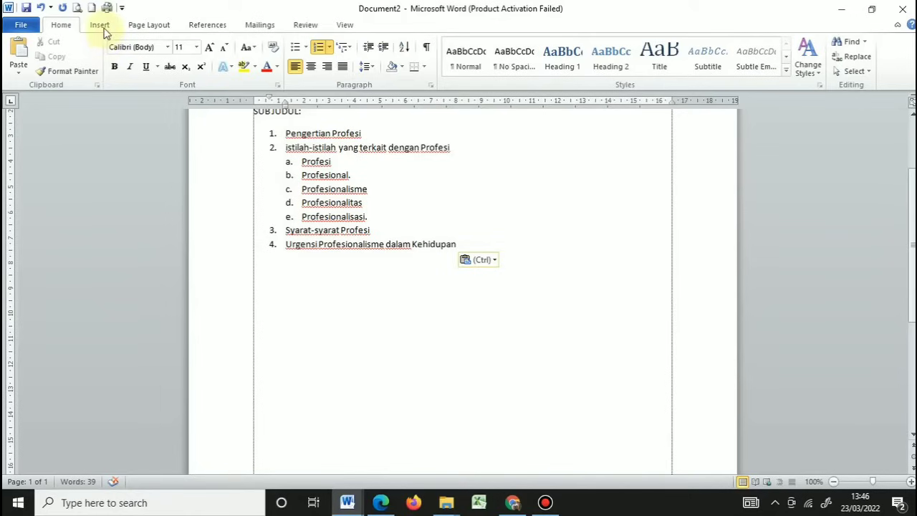
key("Return")
key("BackSpace")
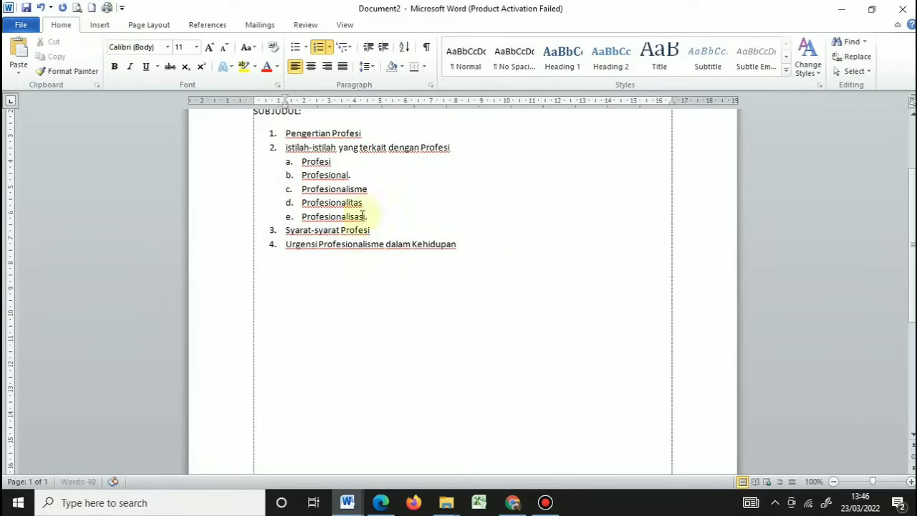
left_click(101, 28)
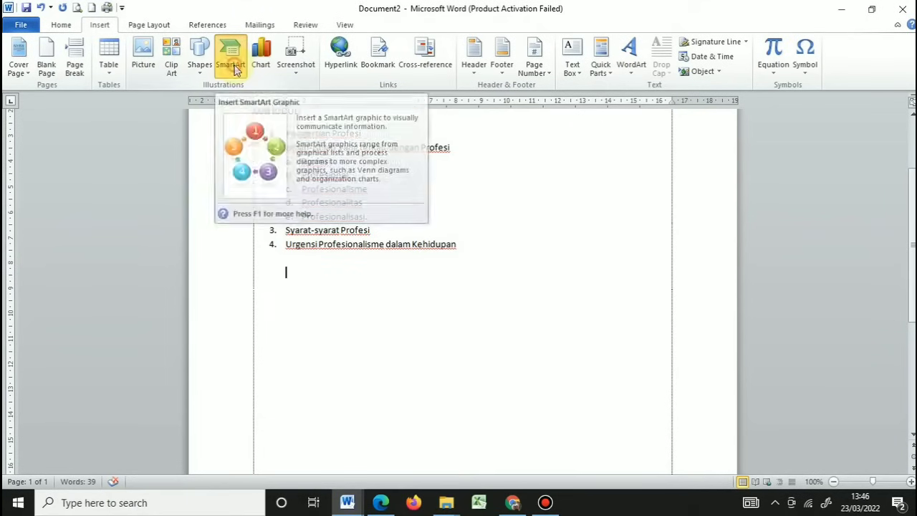
left_click(235, 70)
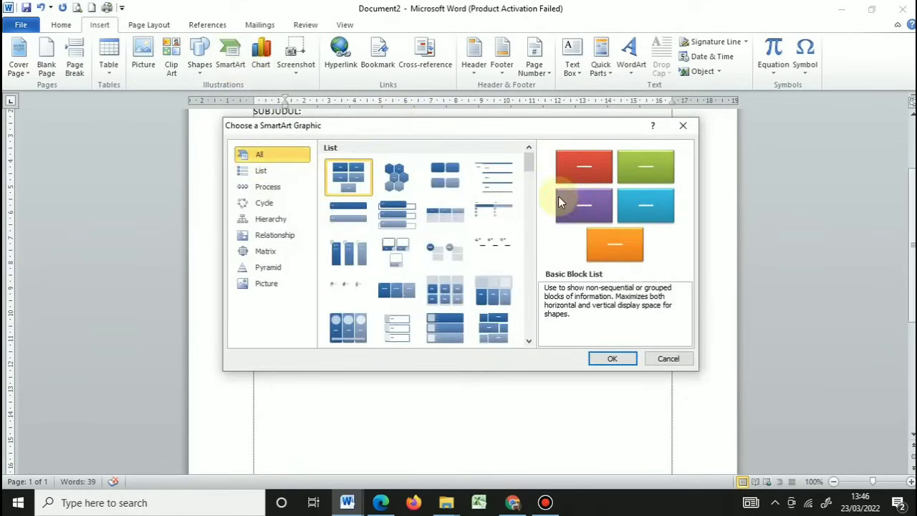
left_click_drag(530, 162, 532, 184)
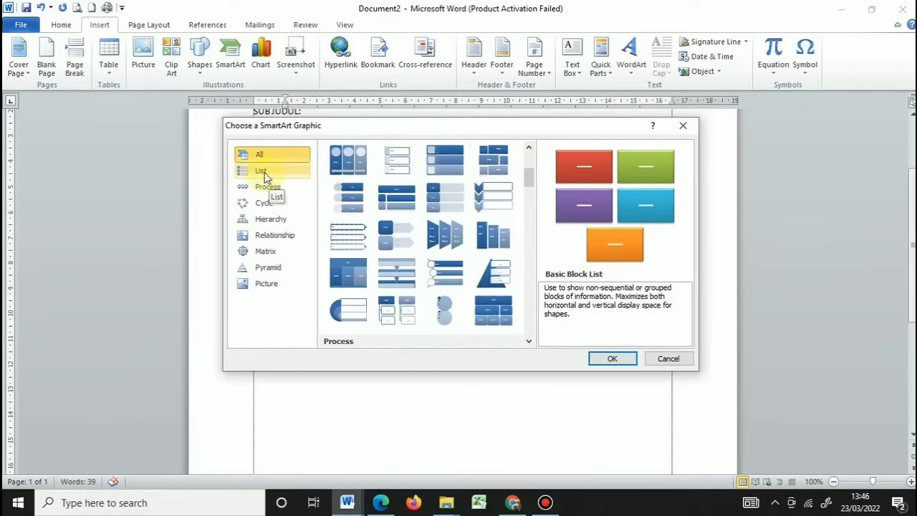
left_click(272, 223)
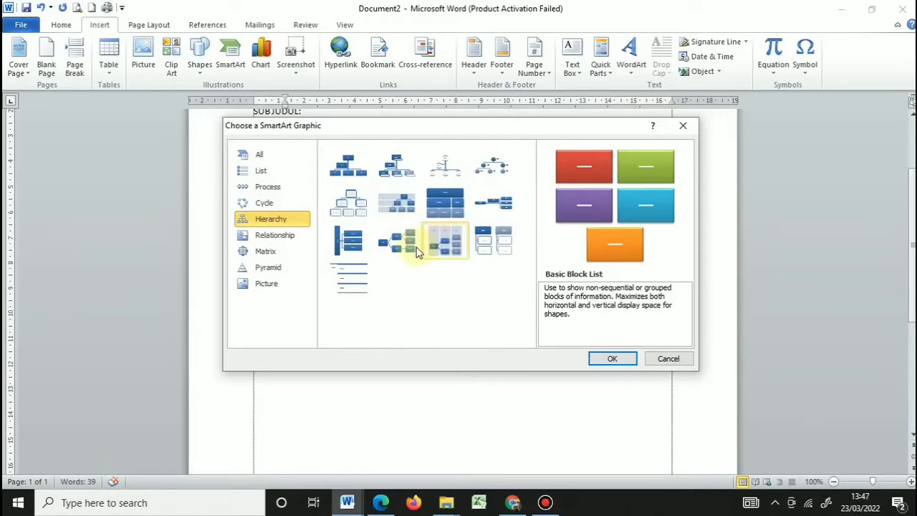
left_click(348, 247)
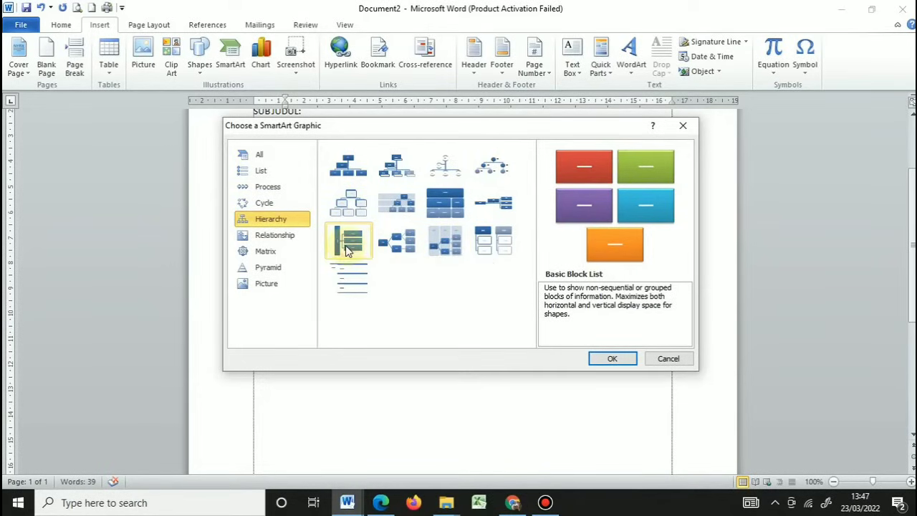
left_click(611, 360)
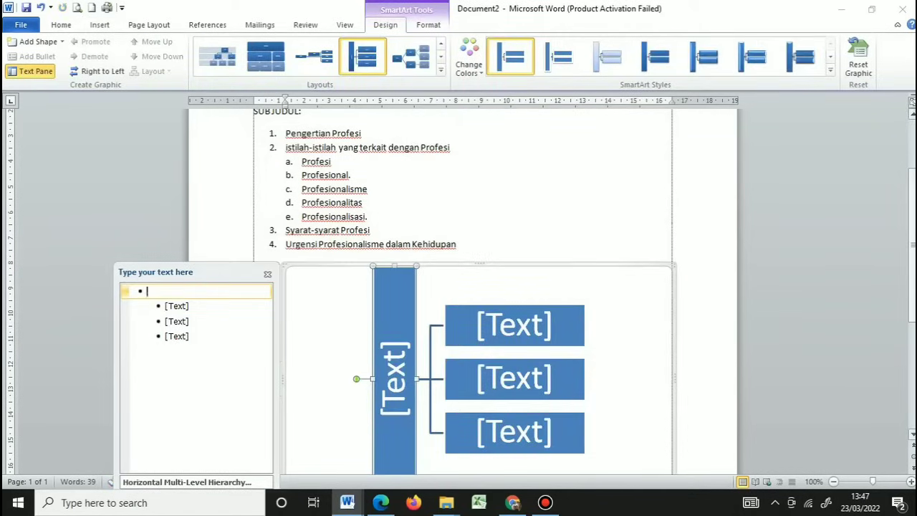
Copy the title "KONSEP DASAR PROFESI" from the JUDUL line into the top-level shape of the SmartArt hierarchy.
scroll(446, 313, "down", 1)
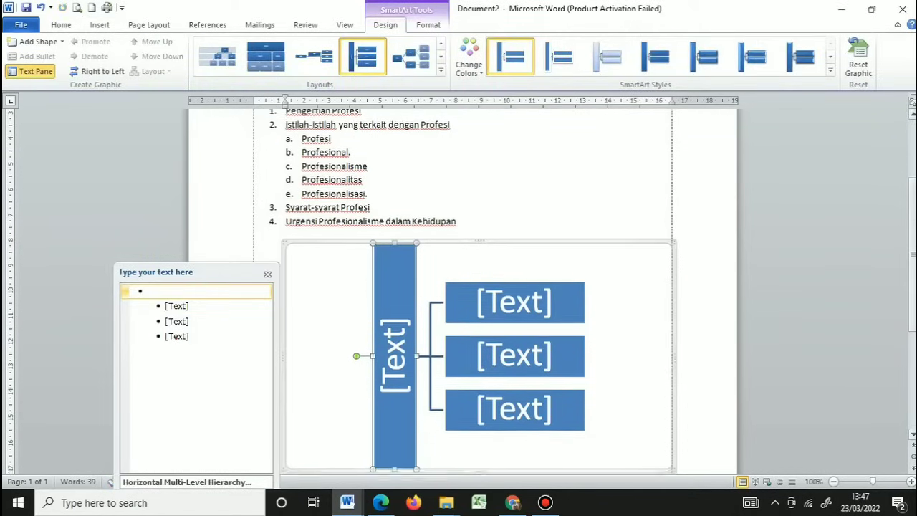
left_click(329, 295)
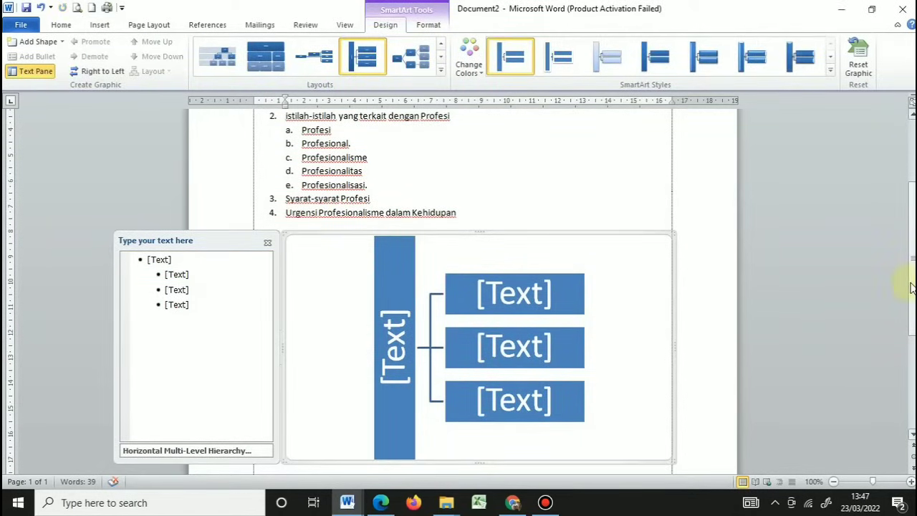
scroll(644, 172, "up", 3)
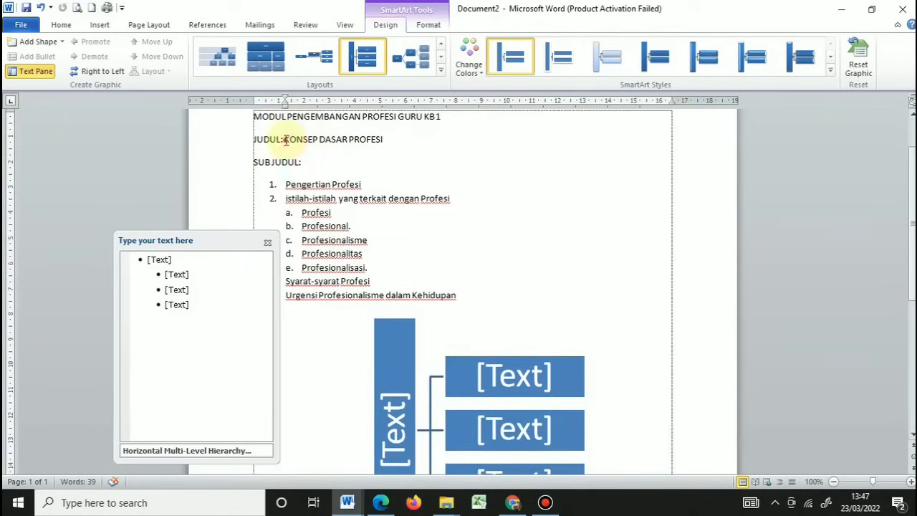
left_click_drag(285, 140, 381, 141)
key("ctrl+c")
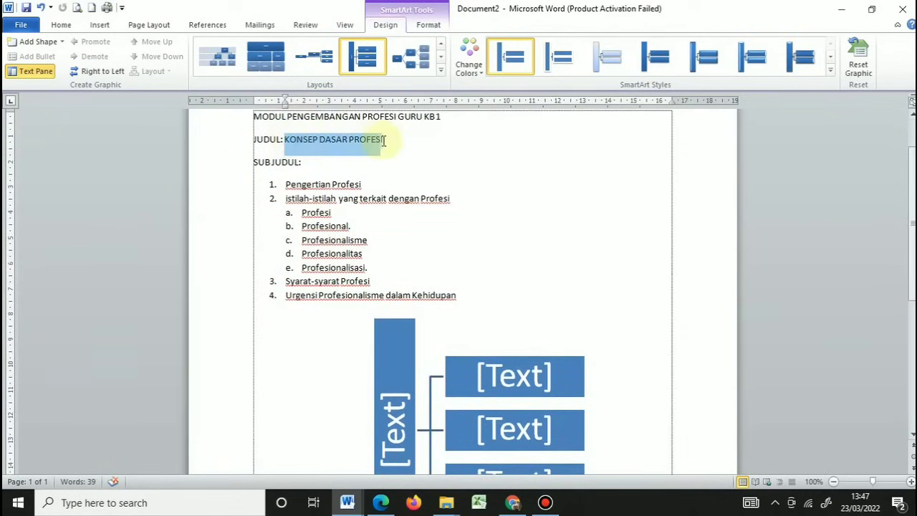
left_click(402, 374)
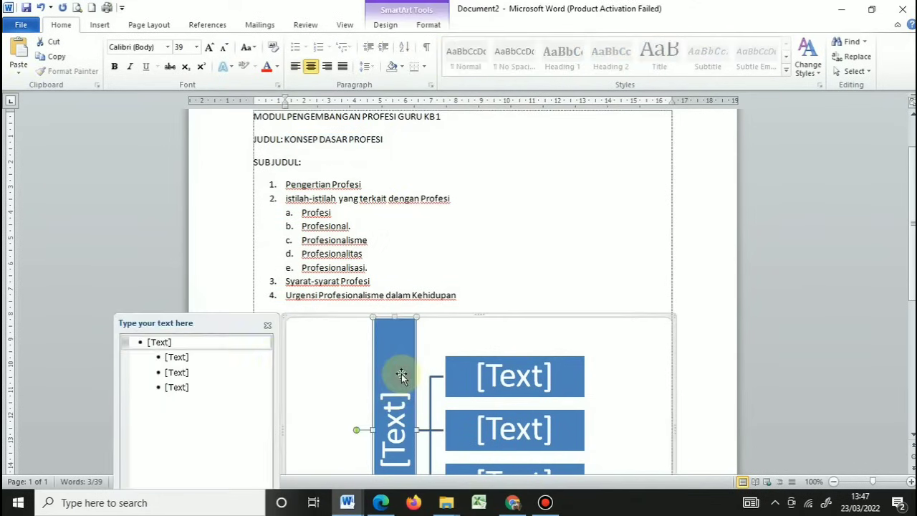
left_click(166, 344)
key("ctrl+v")
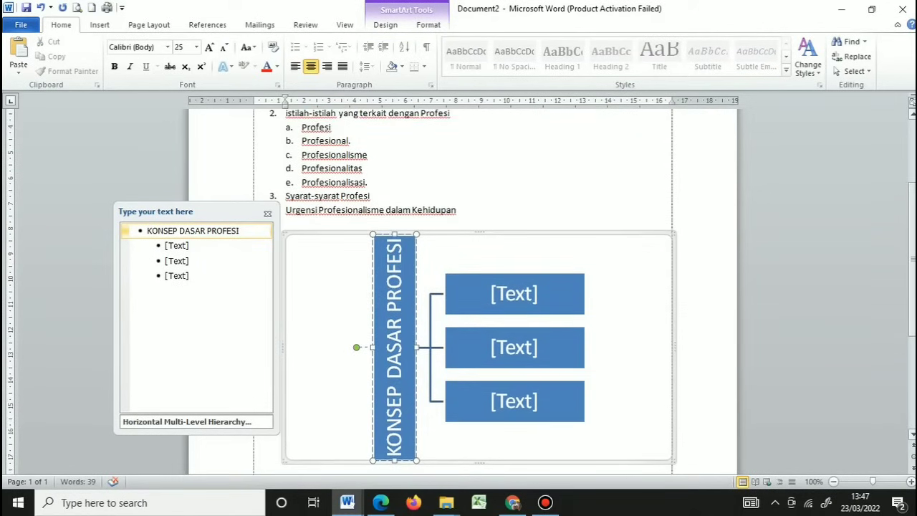
Copy "Pengertian Profesi" from item 1 of the outline into the first branch box of the SmartArt hierarchy.
left_click(179, 245)
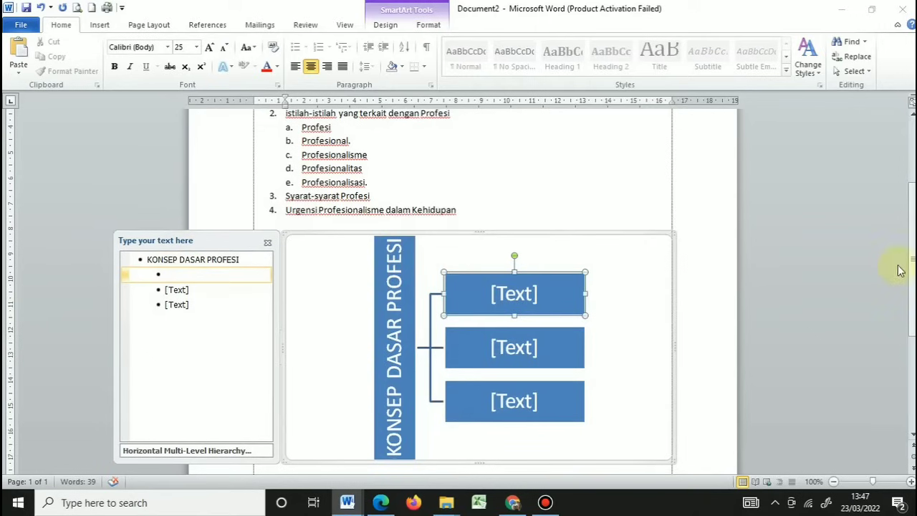
scroll(909, 113, "up", 1)
left_click_drag(913, 253, 912, 242)
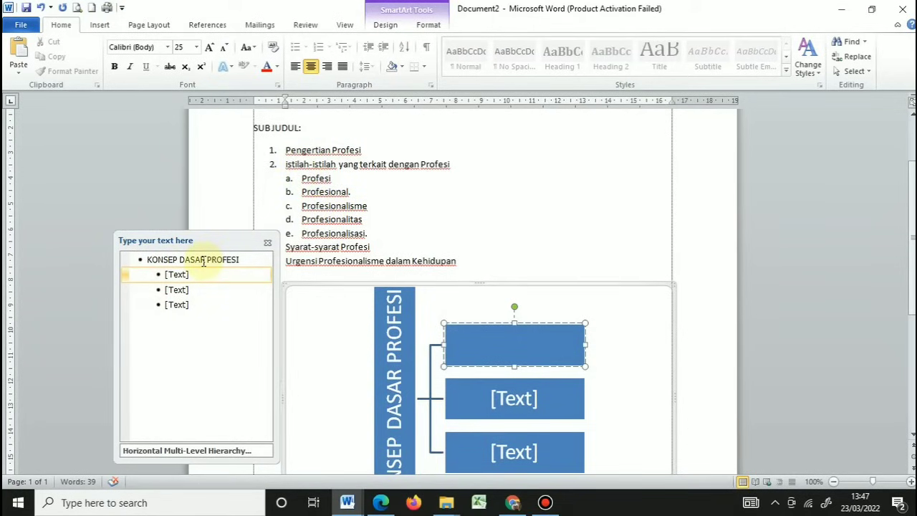
left_click_drag(286, 149, 362, 150)
key("ctrl+c")
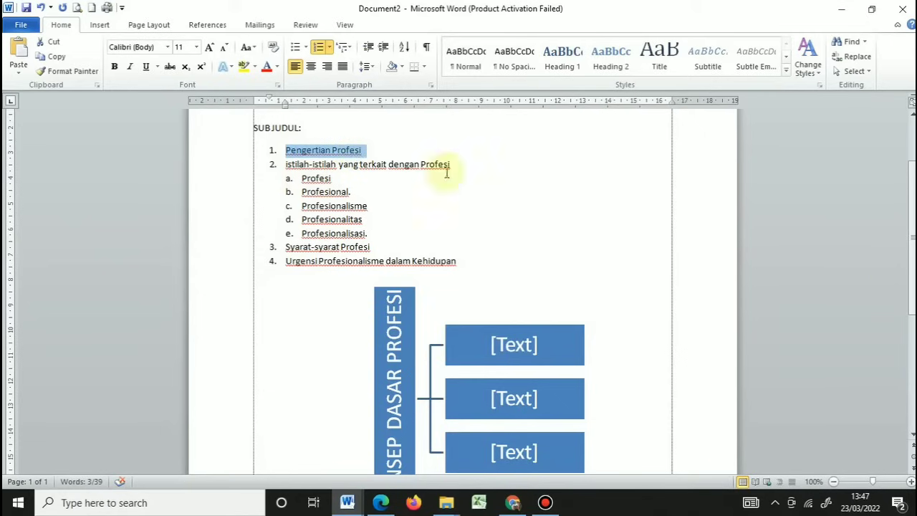
scroll(501, 301, "down", 3)
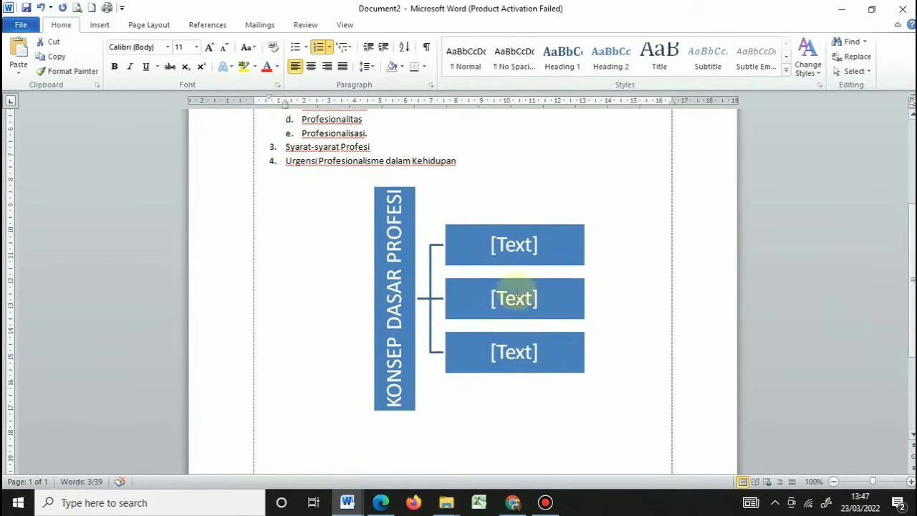
left_click(485, 255)
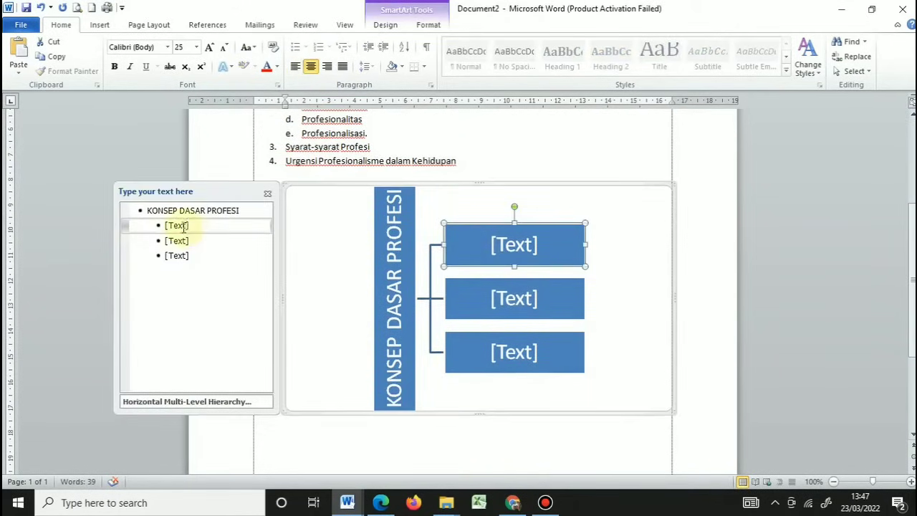
left_click(179, 226)
key("ctrl+v")
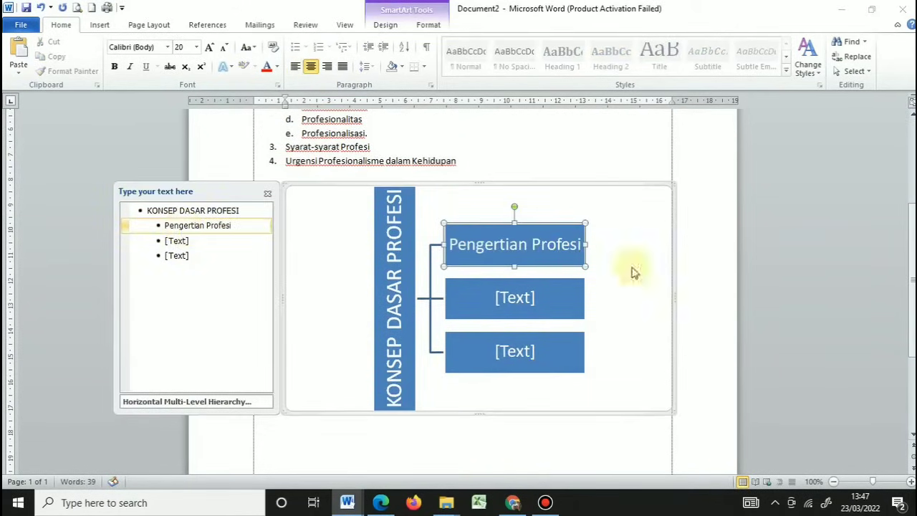
Copy "istilah-istilah yang terkait dengan Profesi" from item 2 of the outline into the second branch box of the SmartArt hierarchy.
scroll(341, 211, "up", 3)
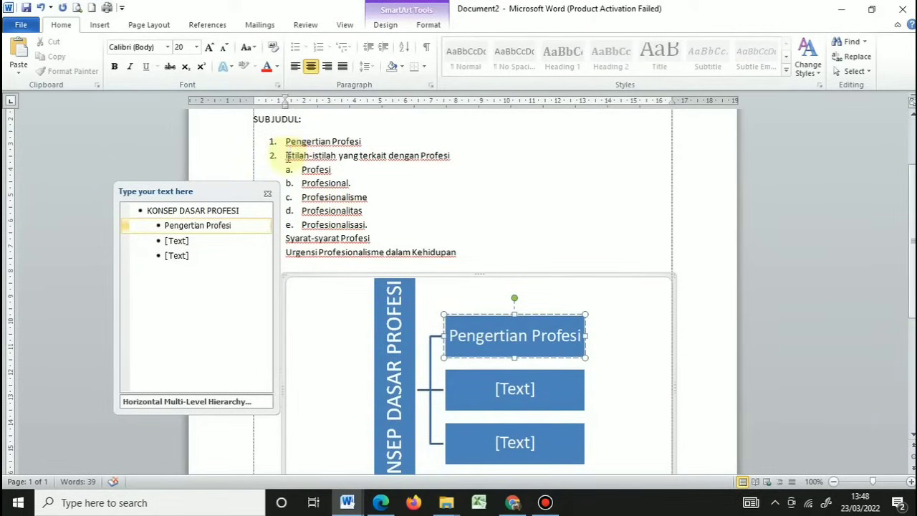
left_click_drag(284, 156, 445, 166)
key("ctrl+c")
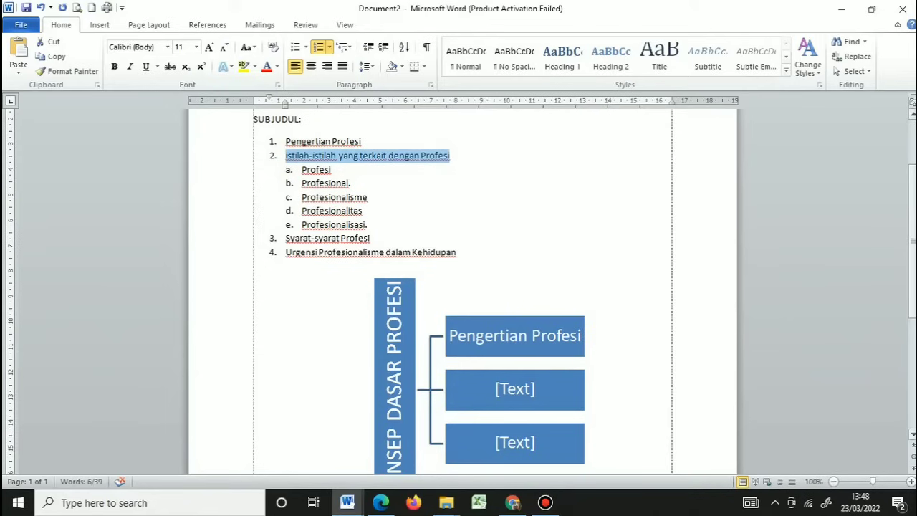
scroll(912, 201, "down", 1)
scroll(651, 307, "down", 2)
left_click(512, 345)
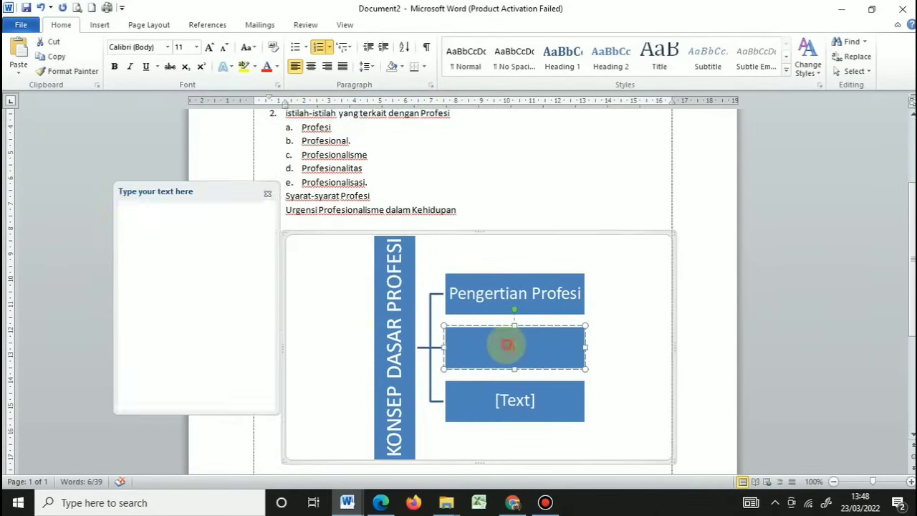
left_click(178, 291)
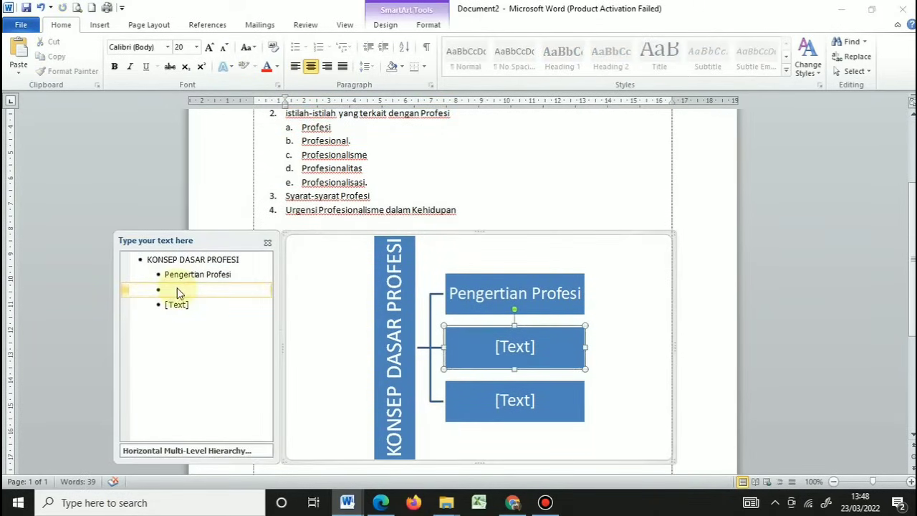
key("ctrl+v")
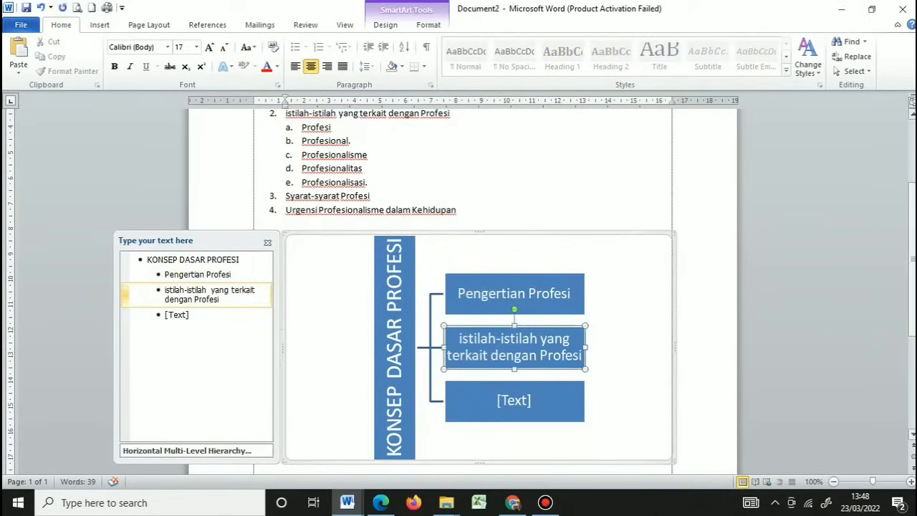
Add five empty third-level boxes under the "istilah-istilah yang terkait dengan Profesi" branch of the SmartArt hierarchy.
scroll(371, 240, "up", 2)
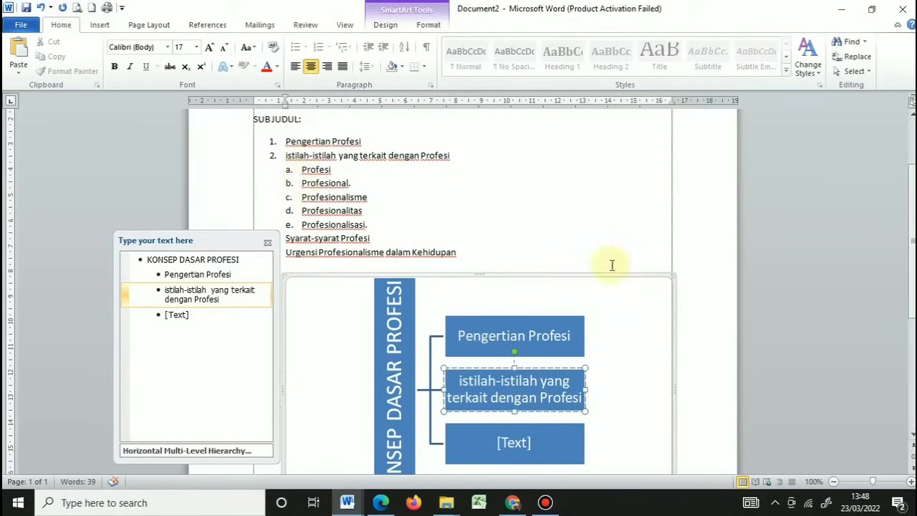
scroll(609, 301, "down", 2)
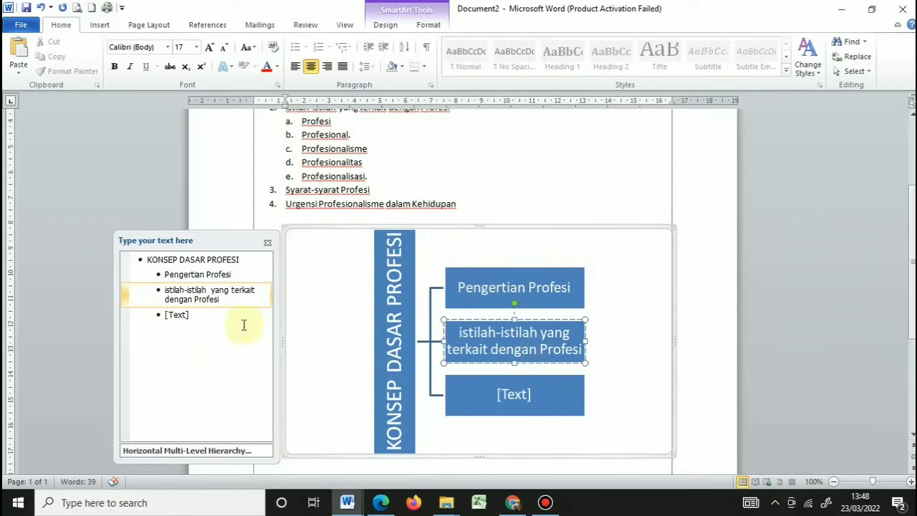
left_click(222, 301)
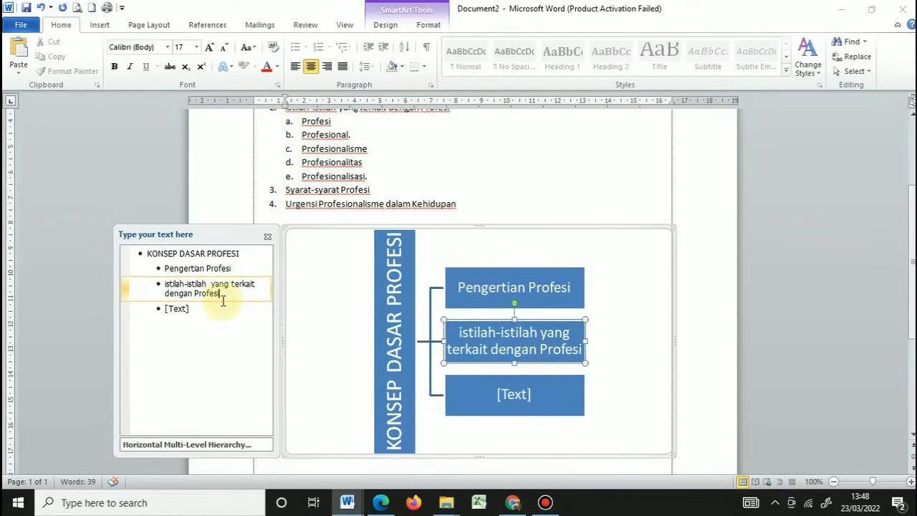
key("Return")
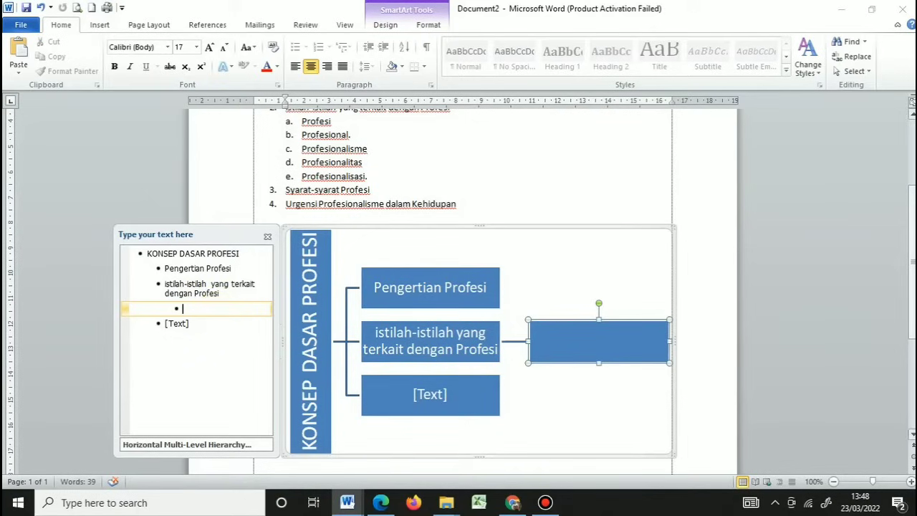
scroll(311, 139, "up", 2)
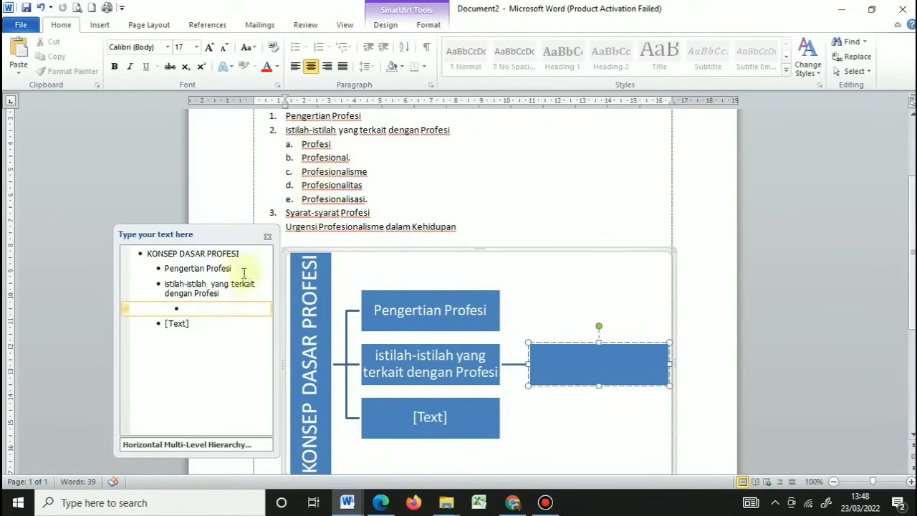
key("Return")
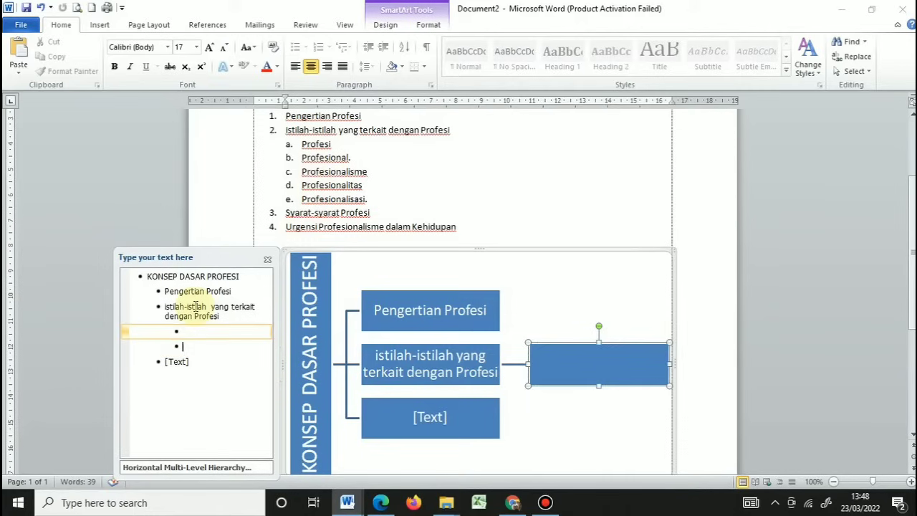
key("Return")
key("Return")
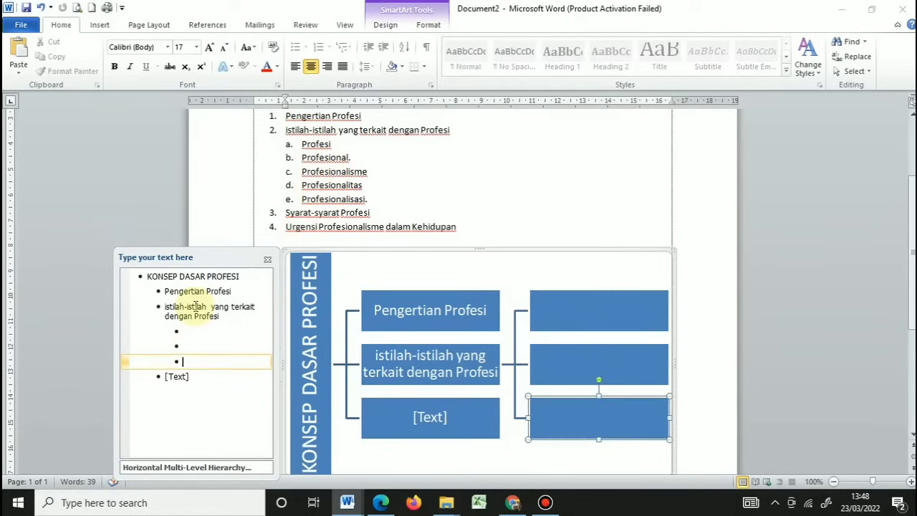
key("Return")
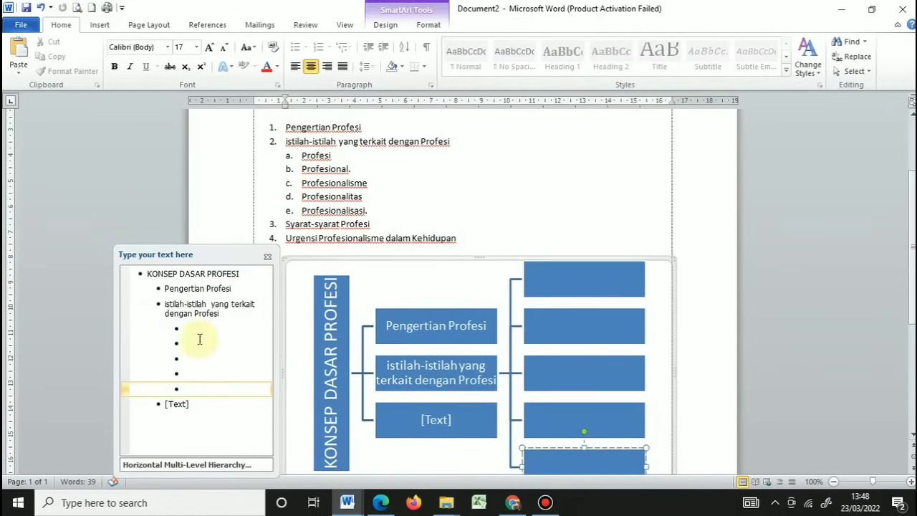
Copy "Profesi" from sub-item a of the outline into the first empty third-level box.
left_click(181, 323)
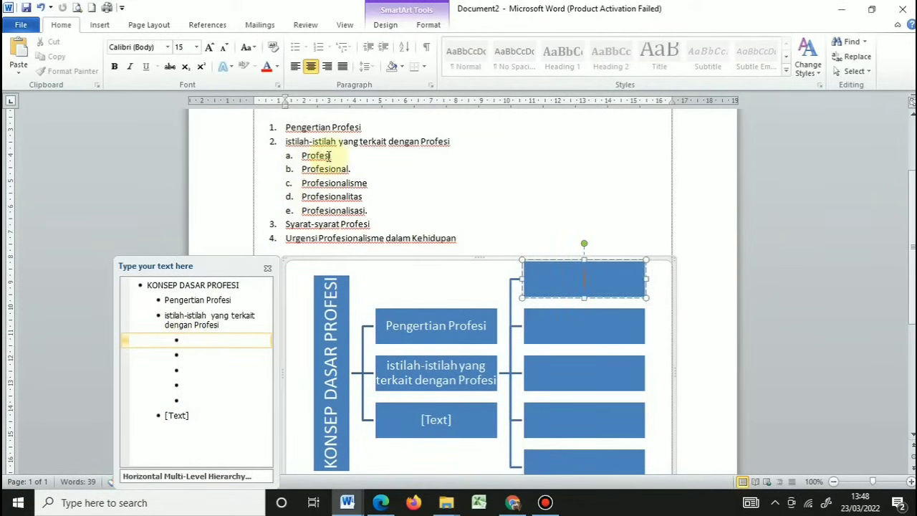
left_click(329, 156)
left_click_drag(333, 156, 302, 156)
key("ctrl+c")
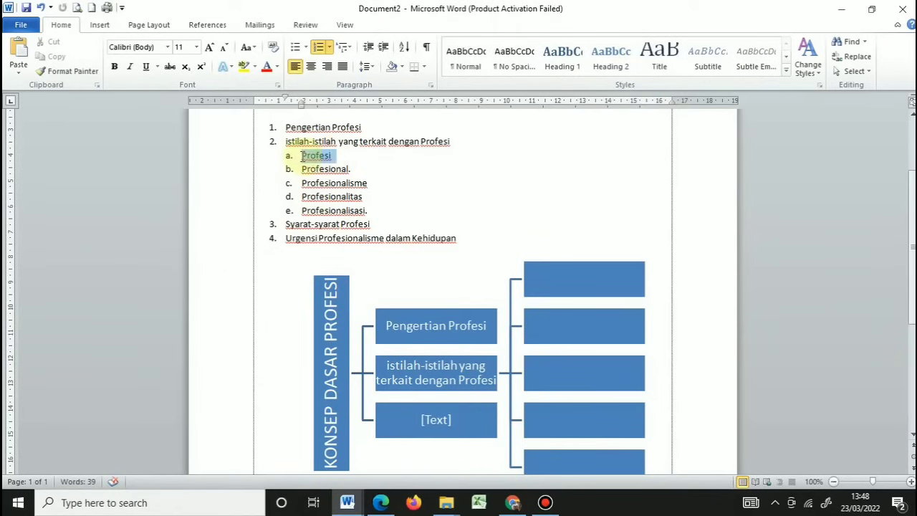
left_click(558, 289)
left_click(198, 343)
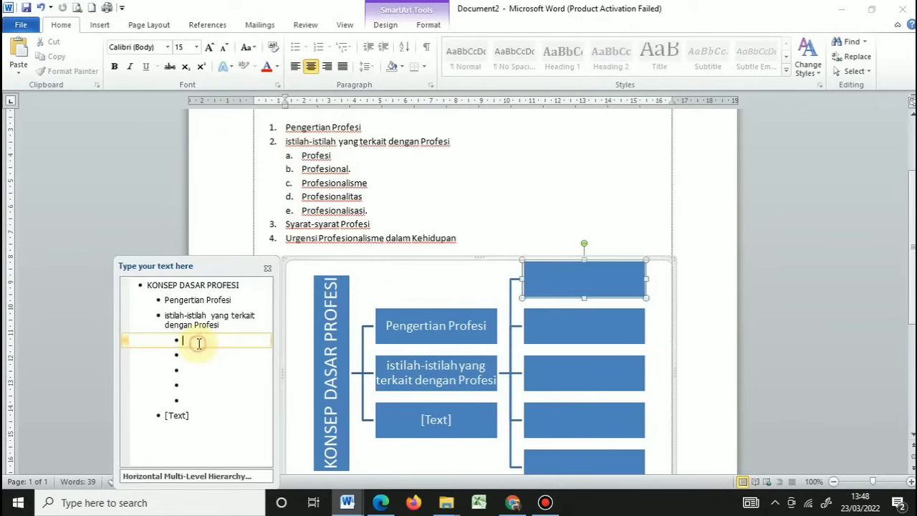
key("ctrl+v")
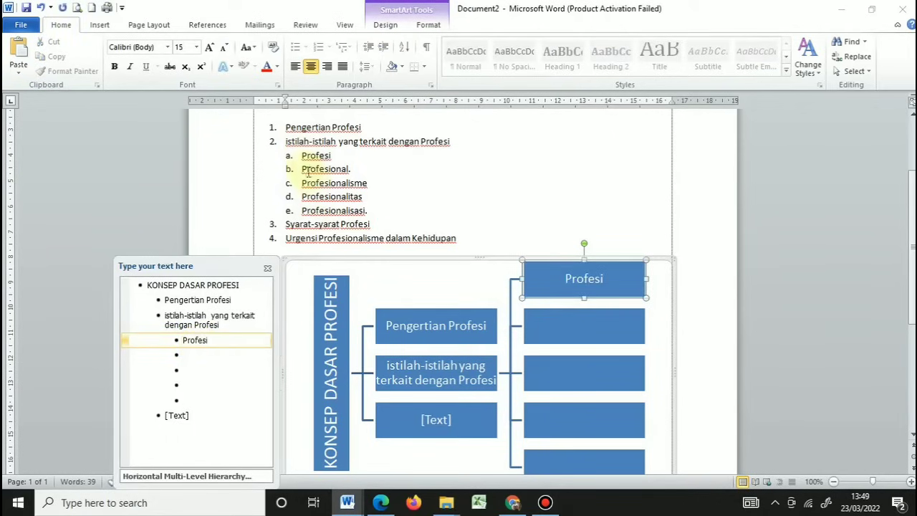
Copy "Profesional." from sub-item b of the outline into the second third-level box.
left_click(348, 169)
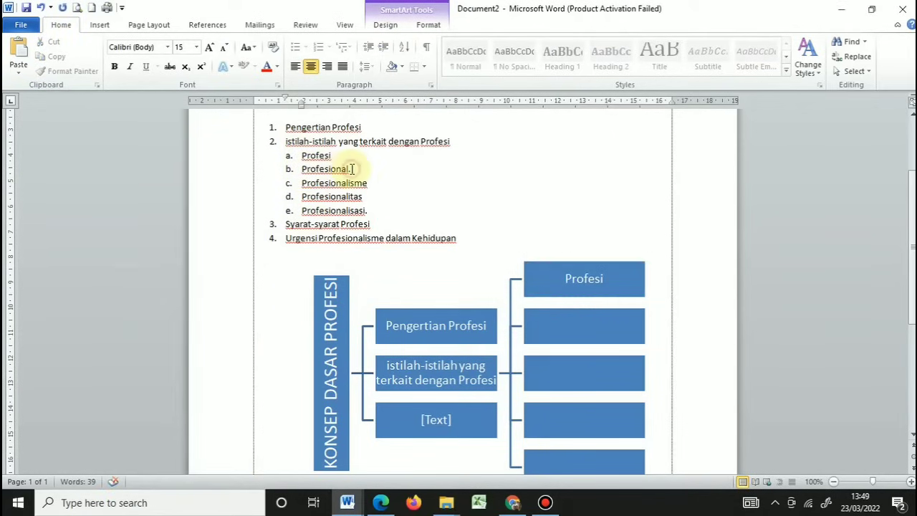
left_click_drag(348, 169, 302, 169)
key("ctrl+c")
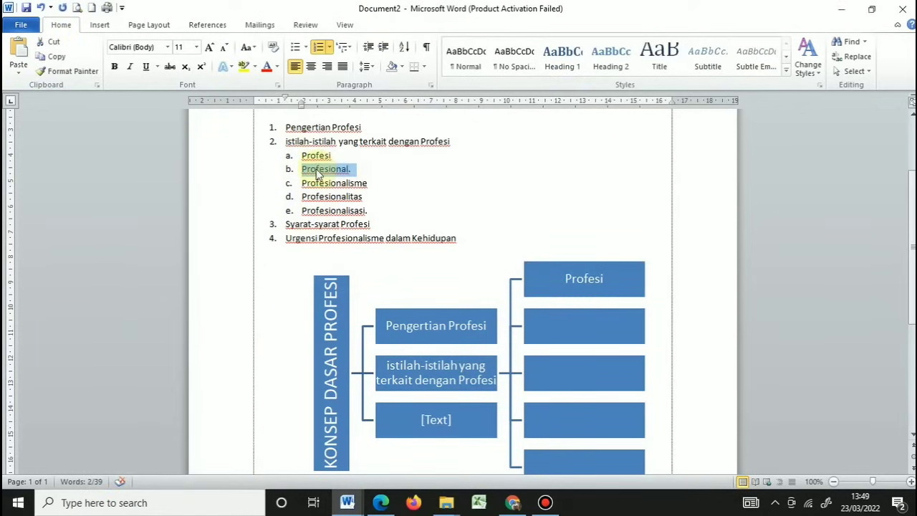
left_click(541, 320)
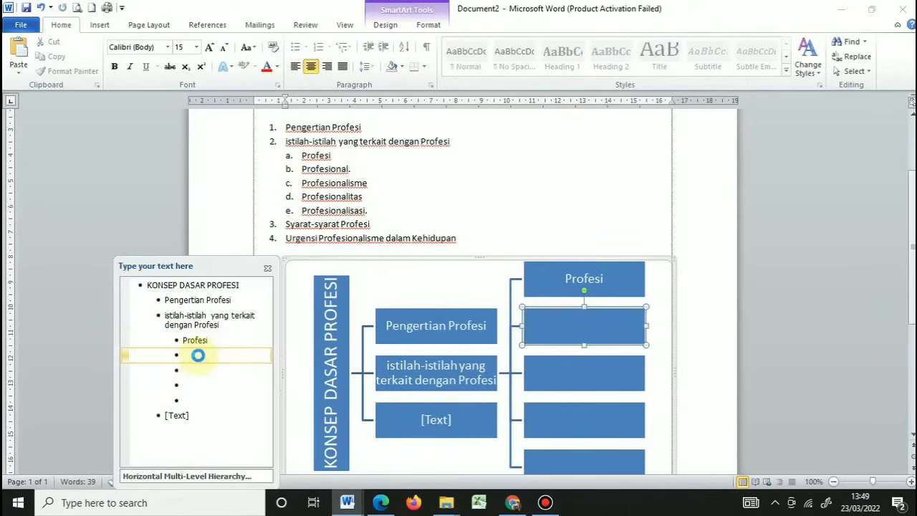
key("ctrl+v")
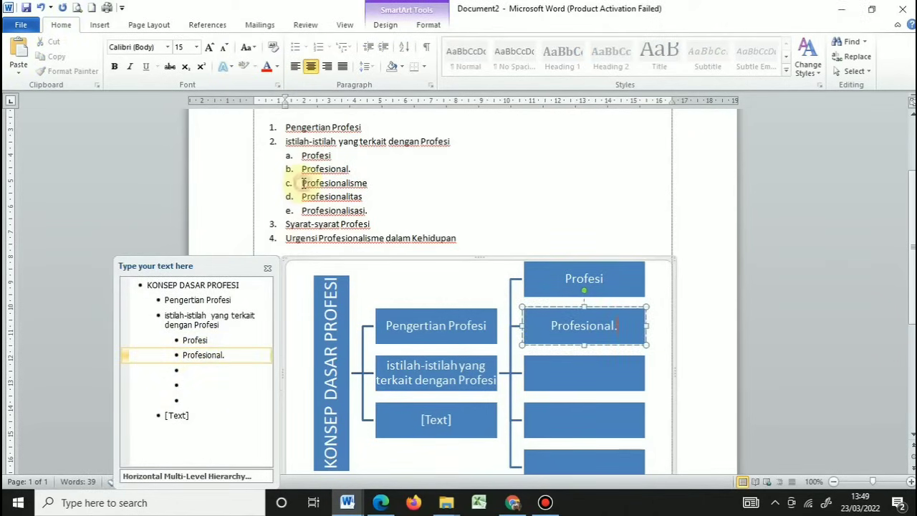